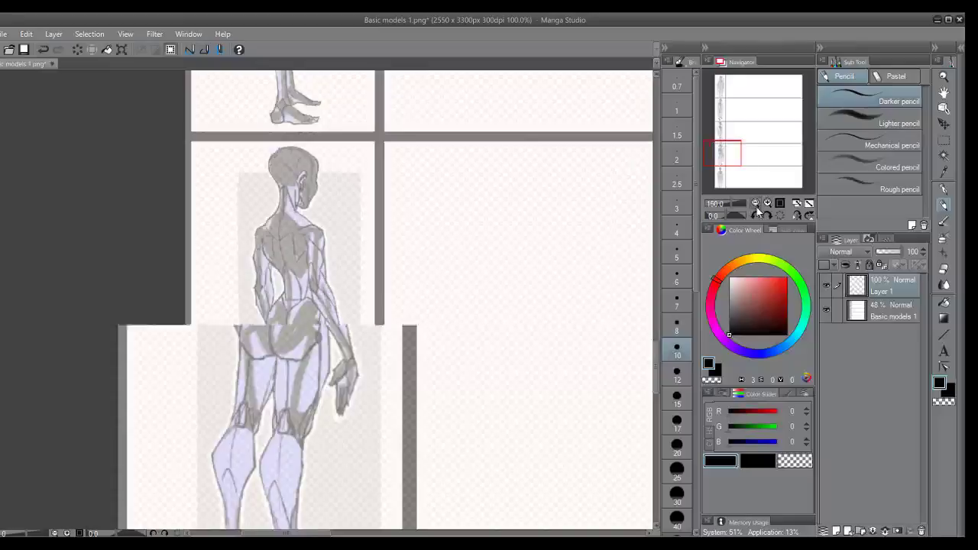
Step: Outline the ribcage in pencil over the front-view figure in the first panel, including the notched lower edge
left_click_drag(741, 160, 745, 184)
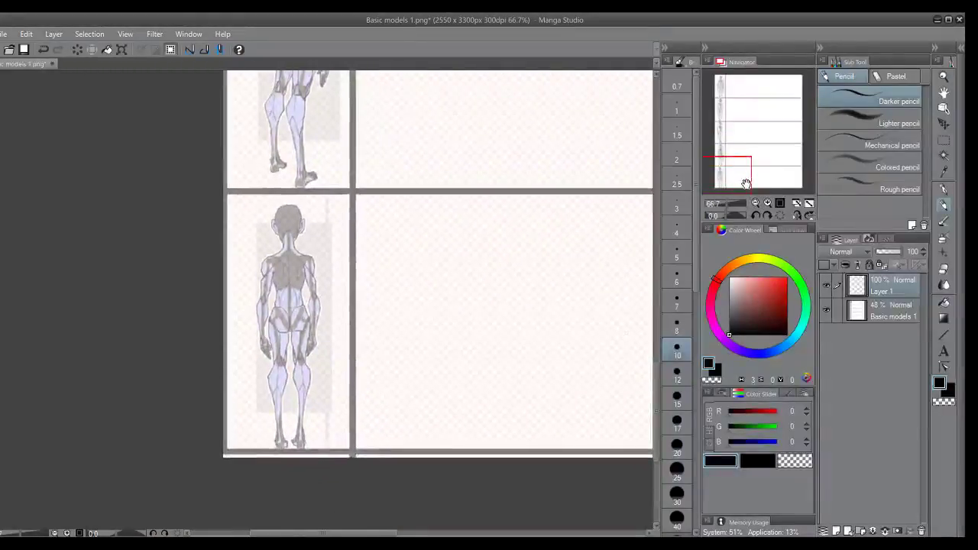
left_click_drag(746, 183, 726, 89)
left_click(768, 203)
left_click(767, 202)
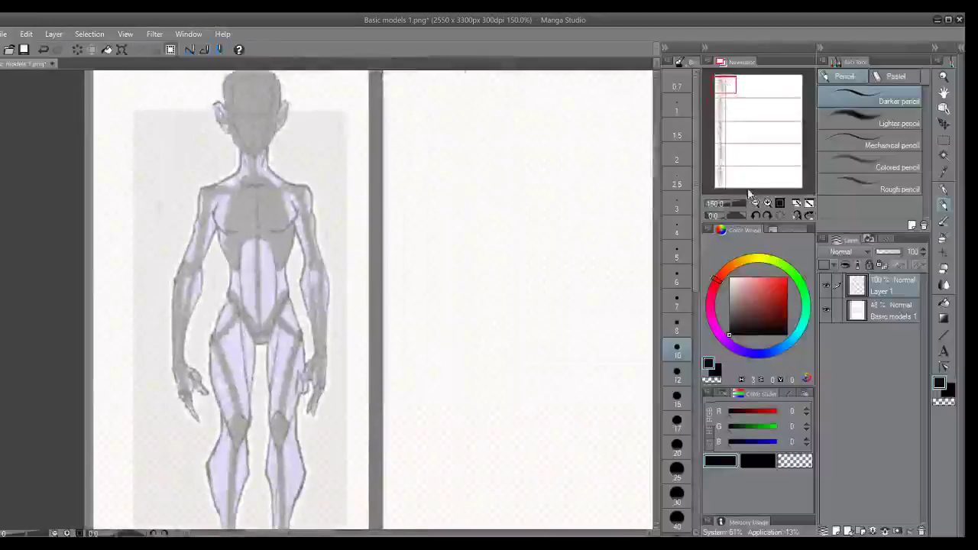
scroll(707, 111, "down", 1)
mouse_move(405, 225)
left_mouse_down()
mouse_move(431, 219)
mouse_move(396, 216)
left_mouse_up()
key("ctrl+z")
mouse_move(294, 226)
left_mouse_down()
mouse_move(264, 230)
mouse_move(255, 247)
mouse_move(294, 228)
mouse_move(301, 246)
mouse_move(296, 235)
mouse_move(257, 259)
mouse_move(255, 251)
mouse_move(266, 283)
left_mouse_up()
key("ctrl+z")
key("ctrl+z")
mouse_move(303, 257)
left_mouse_down()
mouse_move(290, 281)
mouse_move(267, 276)
mouse_move(266, 266)
left_mouse_up()
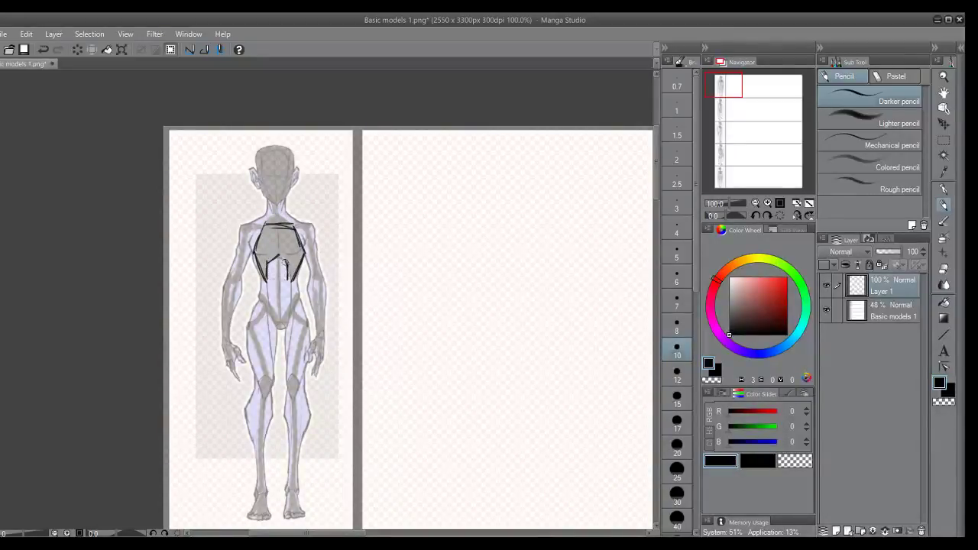
Step: Add a vertical centre line and a horizontal chest line across the front-view ribcage
left_click_drag(279, 224, 282, 245)
left_click_drag(272, 223, 283, 225)
key("ctrl+z")
left_click_drag(255, 254, 307, 253)
Step: Sketch the front-view figure's triangular pelvis and add shoulder and hip lines ending in small joint circles
left_click_drag(725, 88, 724, 91)
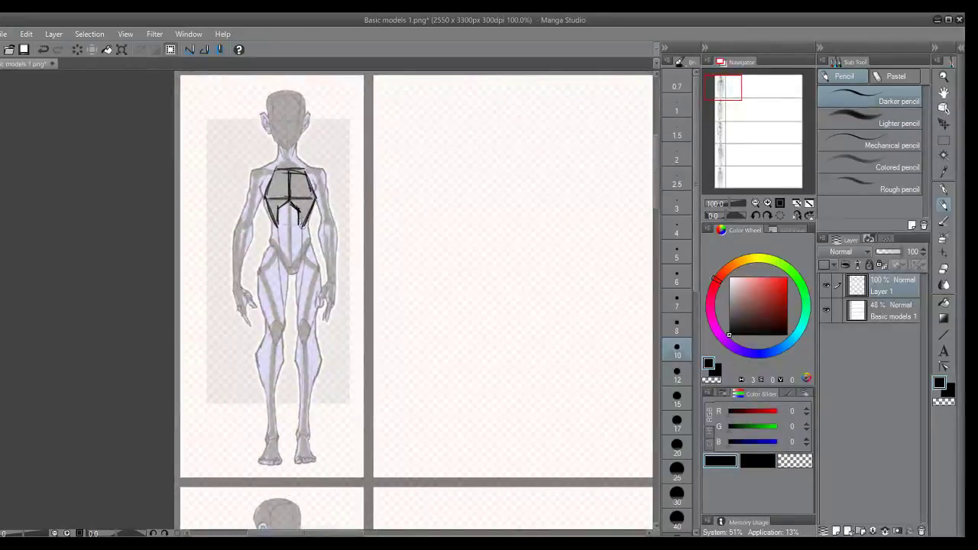
mouse_move(269, 242)
left_mouse_down()
mouse_move(304, 240)
mouse_move(267, 244)
mouse_move(289, 269)
mouse_move(308, 249)
mouse_move(298, 271)
left_mouse_up()
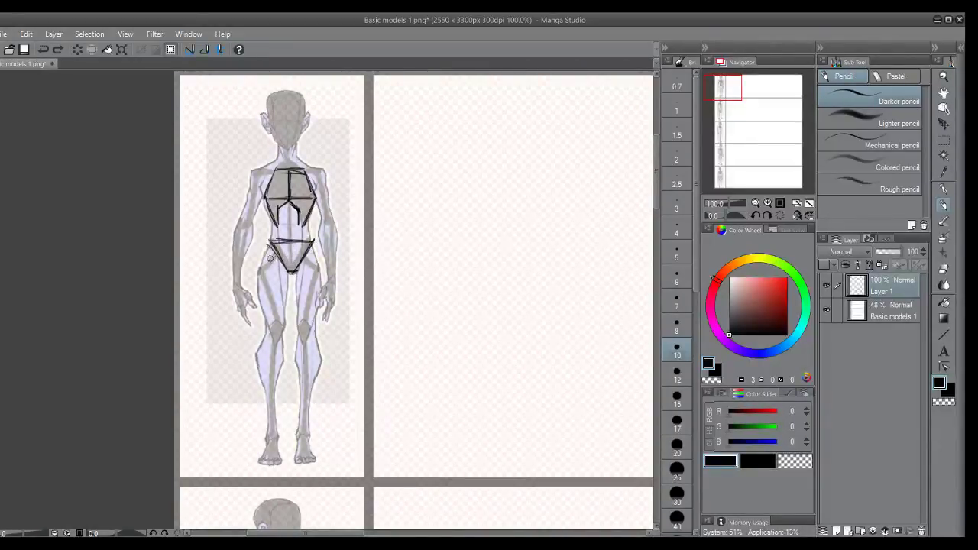
mouse_move(275, 174)
left_mouse_down()
mouse_move(255, 172)
mouse_move(326, 173)
mouse_move(315, 177)
left_mouse_up()
mouse_move(263, 261)
left_mouse_down()
mouse_move(257, 269)
mouse_move(308, 261)
mouse_move(320, 272)
left_mouse_up()
Step: Outline the angled ribcage over the three-quarter front figure in the second panel
left_click_drag(719, 92, 717, 111)
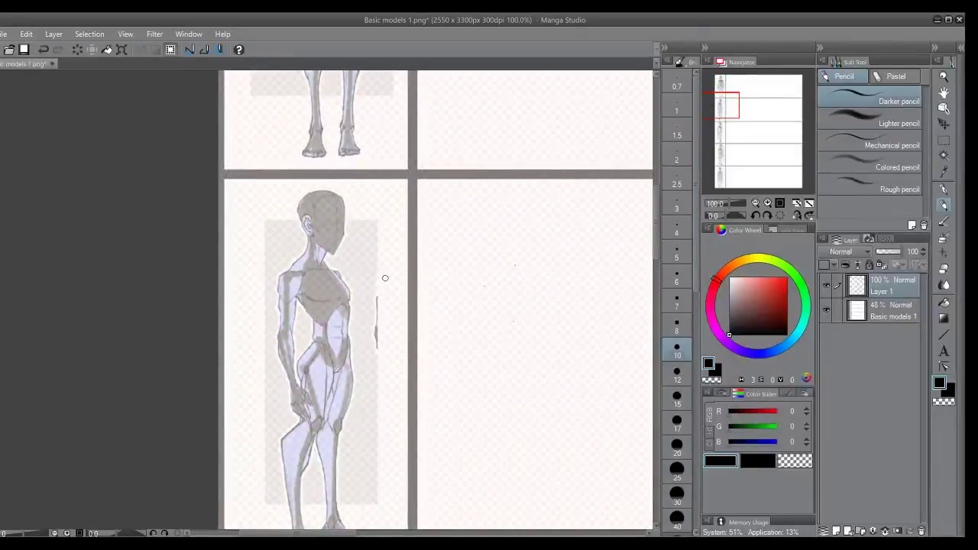
mouse_move(322, 325)
left_mouse_down()
mouse_move(307, 305)
mouse_move(326, 323)
mouse_move(345, 305)
mouse_move(325, 324)
mouse_move(343, 303)
mouse_move(345, 319)
mouse_move(353, 311)
mouse_move(343, 289)
mouse_move(299, 286)
mouse_move(302, 300)
mouse_move(307, 259)
left_mouse_up()
key("ctrl+z")
key("ctrl+z")
key("ctrl+z")
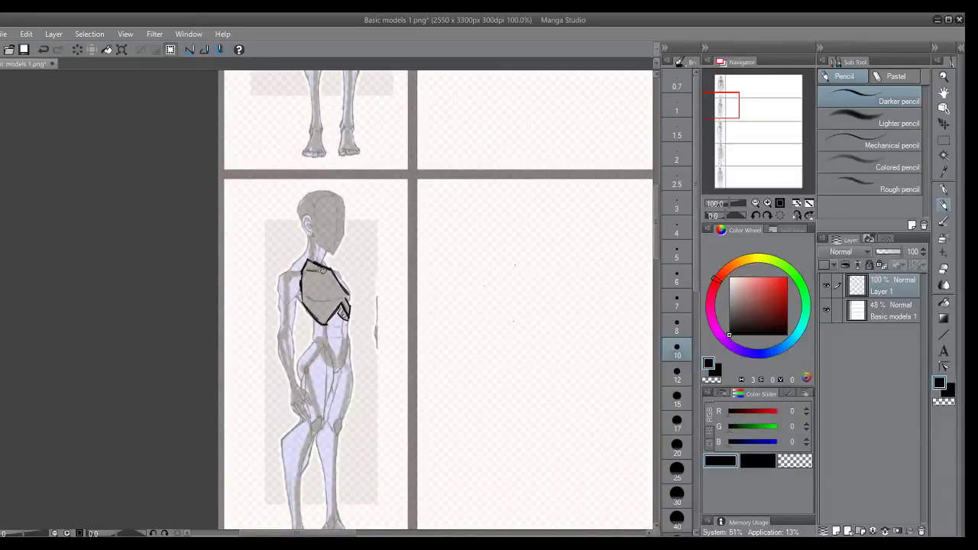
Step: Draw the peaked neck base above the front-view figure's shoulder line and reinforce the ribcage's centre line
left_click_drag(721, 109, 725, 85)
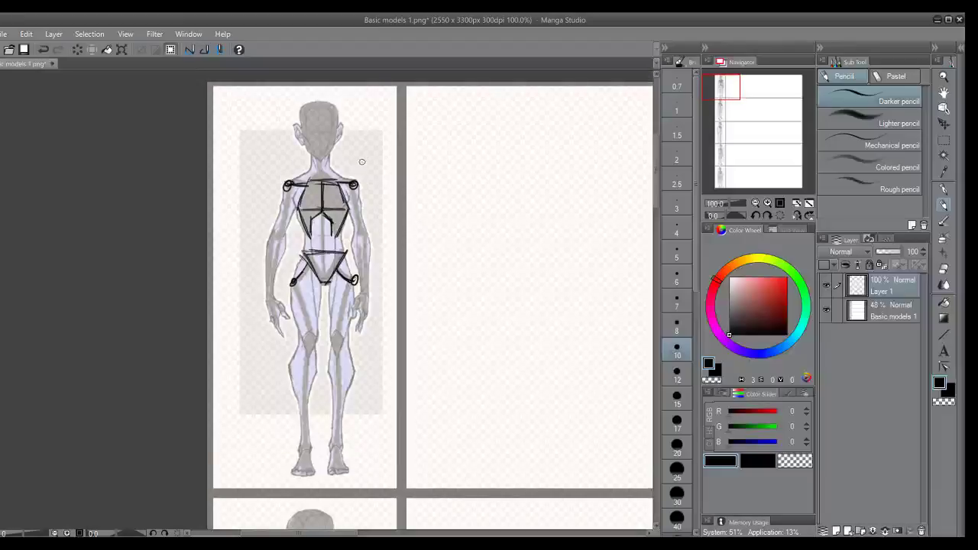
mouse_move(307, 180)
left_mouse_down()
mouse_move(336, 181)
mouse_move(321, 171)
mouse_move(328, 179)
left_mouse_up()
key("ctrl+z")
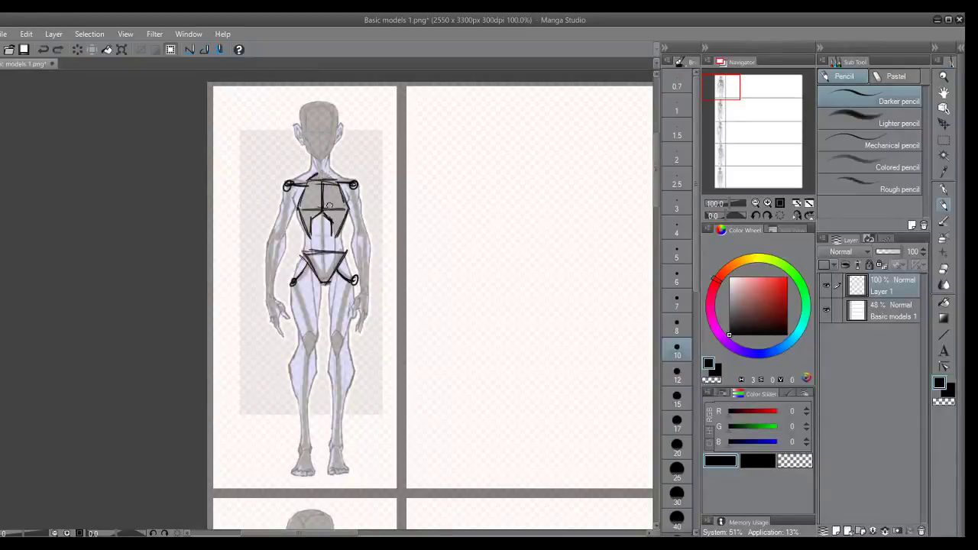
scroll(325, 203, "down", 1)
left_click_drag(322, 187, 322, 211)
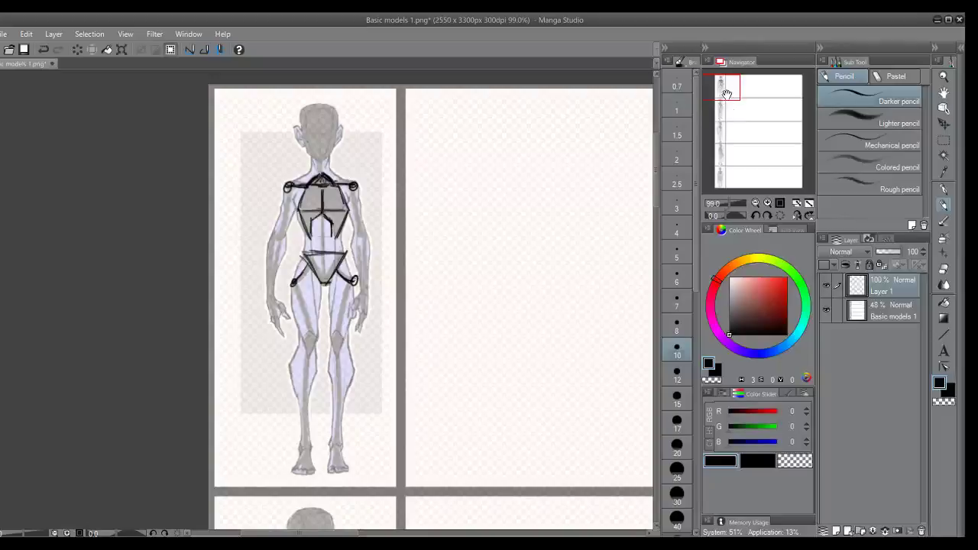
Step: Add the neck base and a horizontal chest line to the three-quarter front ribcage in the second panel
scroll(362, 176, "down", 5)
mouse_move(305, 274)
left_mouse_down()
mouse_move(310, 287)
mouse_move(297, 289)
mouse_move(317, 284)
mouse_move(338, 317)
mouse_move(293, 317)
mouse_move(345, 313)
mouse_move(292, 315)
mouse_move(346, 315)
mouse_move(336, 317)
left_mouse_up()
key("ctrl+z")
key("ctrl+z")
key("ctrl+z")
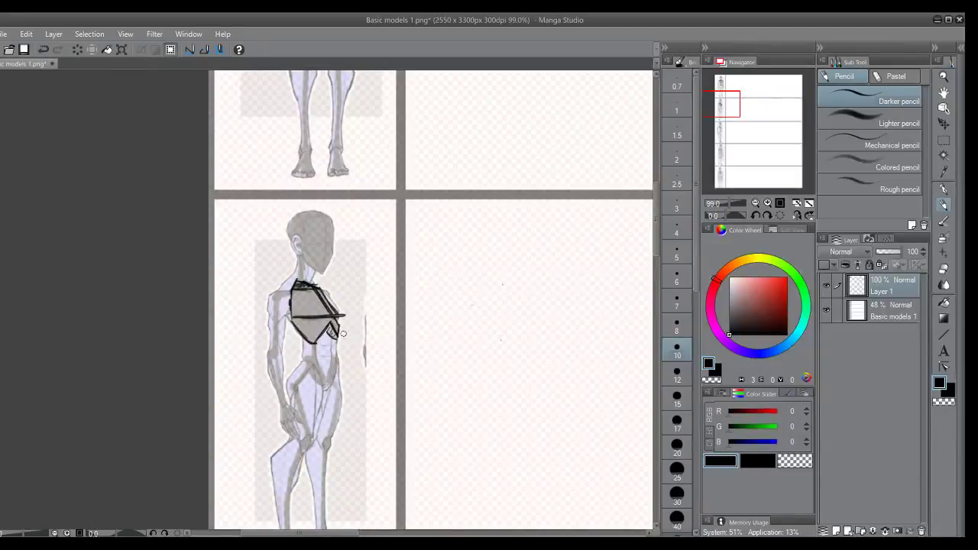
Step: Sketch the three-quarter front figure's pelvis and add its hip and shoulder lines with joint circles
left_click_drag(724, 100, 722, 108)
mouse_move(352, 211)
left_mouse_down()
mouse_move(336, 214)
mouse_move(370, 215)
mouse_move(334, 213)
mouse_move(349, 216)
mouse_move(354, 234)
mouse_move(360, 215)
mouse_move(333, 213)
mouse_move(358, 242)
mouse_move(368, 238)
mouse_move(355, 238)
mouse_move(369, 224)
mouse_move(328, 245)
mouse_move(375, 246)
left_mouse_up()
key("ctrl+z")
key("ctrl+z")
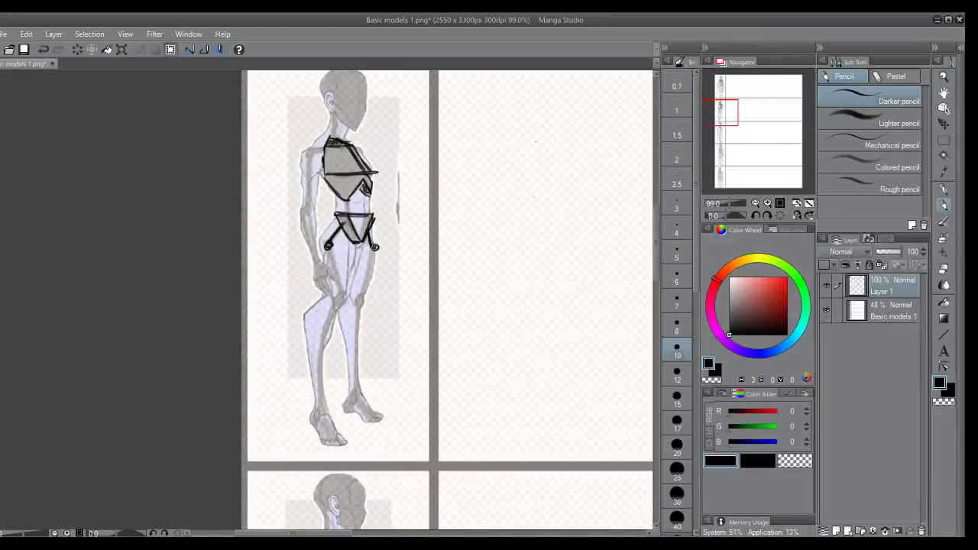
left_click_drag(328, 150, 309, 149)
key("ctrl+z")
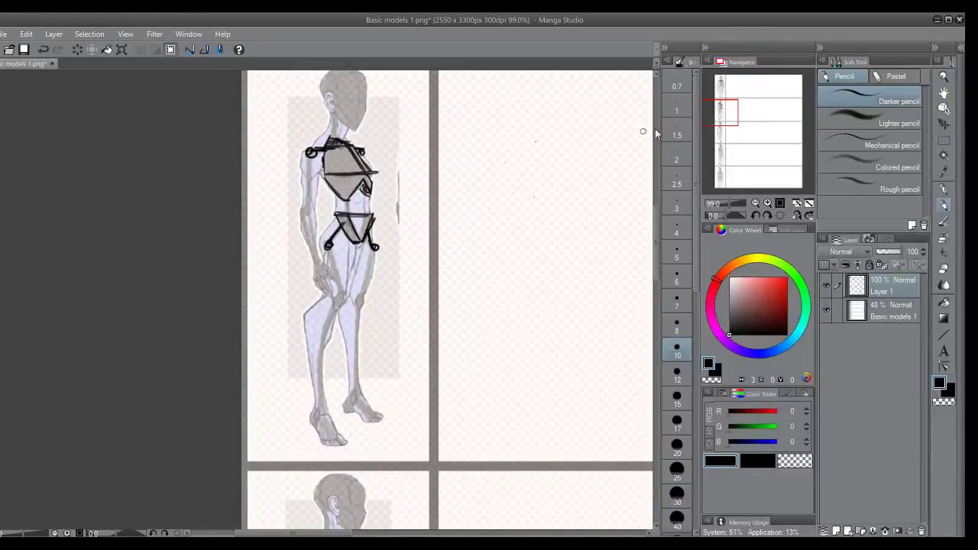
Step: Mark the shoulder joint on the side-view figure in the third panel
left_click_drag(719, 115, 726, 133)
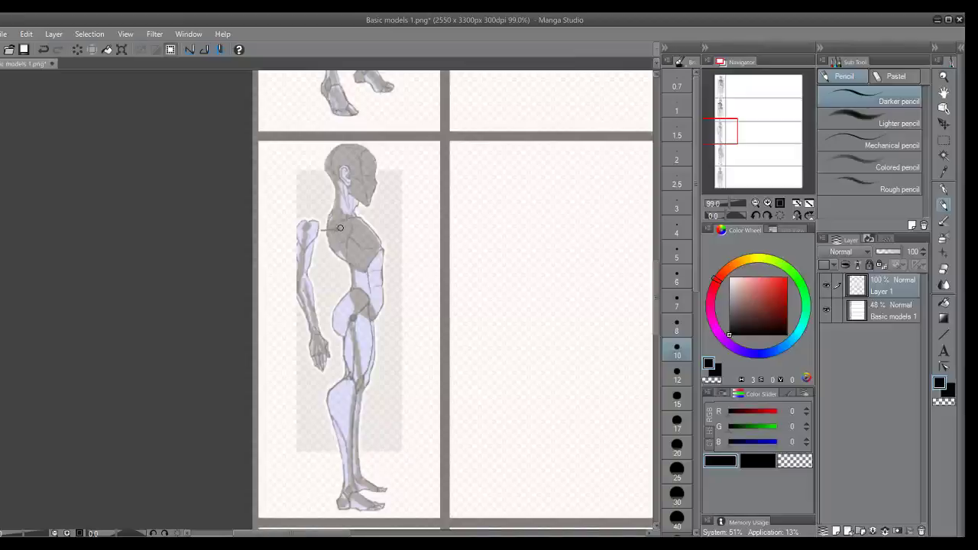
left_click_drag(337, 229, 340, 228)
key("ctrl+z")
key("ctrl+z")
left_click(341, 229)
mouse_move(337, 228)
left_mouse_down()
mouse_move(360, 217)
mouse_move(331, 231)
mouse_move(327, 223)
mouse_move(331, 252)
left_mouse_up()
key("ctrl+z")
Step: Outline the side-view figure's ribcage with a slanted back edge and a pointed lower edge
mouse_move(327, 225)
left_mouse_down()
mouse_move(326, 245)
mouse_move(351, 272)
left_mouse_up()
key("ctrl+z")
key("ctrl+z")
mouse_move(329, 217)
left_mouse_down()
mouse_move(329, 250)
mouse_move(347, 262)
left_mouse_up()
key("ctrl+z")
key("ctrl+z")
mouse_move(329, 245)
left_mouse_down()
mouse_move(361, 273)
mouse_move(372, 274)
mouse_move(384, 246)
left_mouse_up()
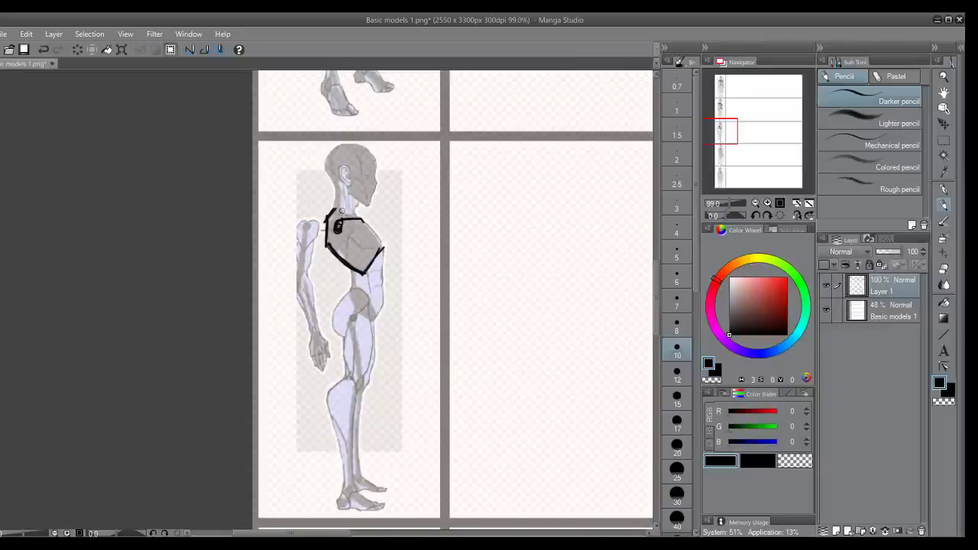
Step: Add the neck base, front edge and horizontal chest line to the side-view ribcage
mouse_move(341, 216)
left_mouse_down()
mouse_move(362, 219)
mouse_move(342, 211)
left_mouse_up()
key("ctrl+z")
key("ctrl+z")
mouse_move(367, 224)
left_mouse_down()
mouse_move(380, 246)
mouse_move(330, 244)
mouse_move(376, 247)
left_mouse_up()
Step: Draw the side-view figure's lower spine and its narrow pelvis block with a hip joint
left_click_drag(718, 131, 716, 135)
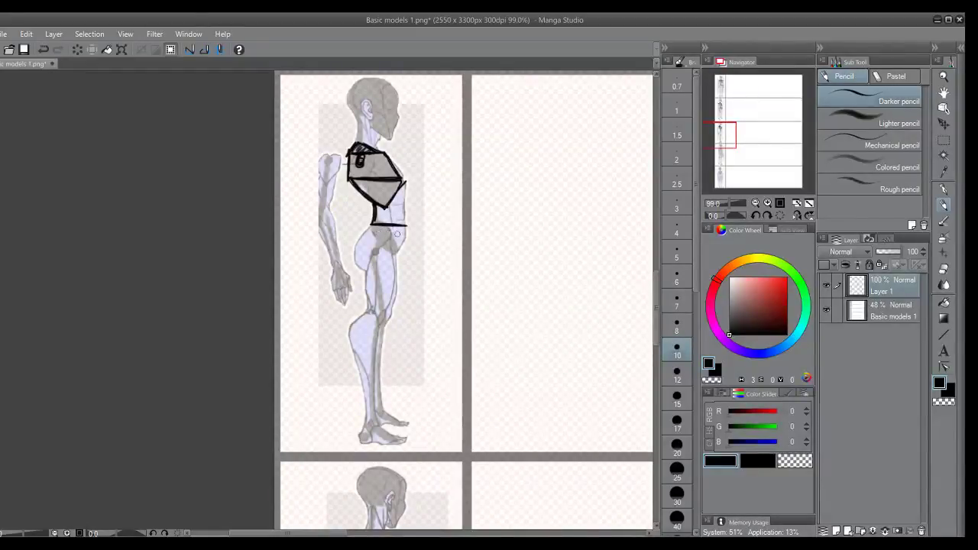
mouse_move(386, 222)
left_mouse_down()
mouse_move(397, 249)
mouse_move(390, 257)
left_mouse_up()
mouse_move(386, 225)
left_mouse_down()
mouse_move(398, 253)
mouse_move(373, 257)
mouse_move(382, 243)
mouse_move(374, 258)
left_mouse_up()
mouse_move(372, 224)
left_mouse_down()
mouse_move(394, 252)
mouse_move(371, 225)
mouse_move(400, 227)
mouse_move(399, 254)
mouse_move(405, 226)
mouse_move(380, 233)
left_mouse_up()
key("ctrl+z")
key("ctrl+z")
key("ctrl+z")
Step: Lower the opacity of the Basic models 1 layer to 36% and make Layer 1 active again
mouse_move(896, 251)
left_mouse_down()
mouse_move(886, 252)
mouse_move(908, 256)
mouse_move(879, 251)
mouse_move(886, 258)
left_mouse_up()
left_click(890, 310)
left_click(839, 295)
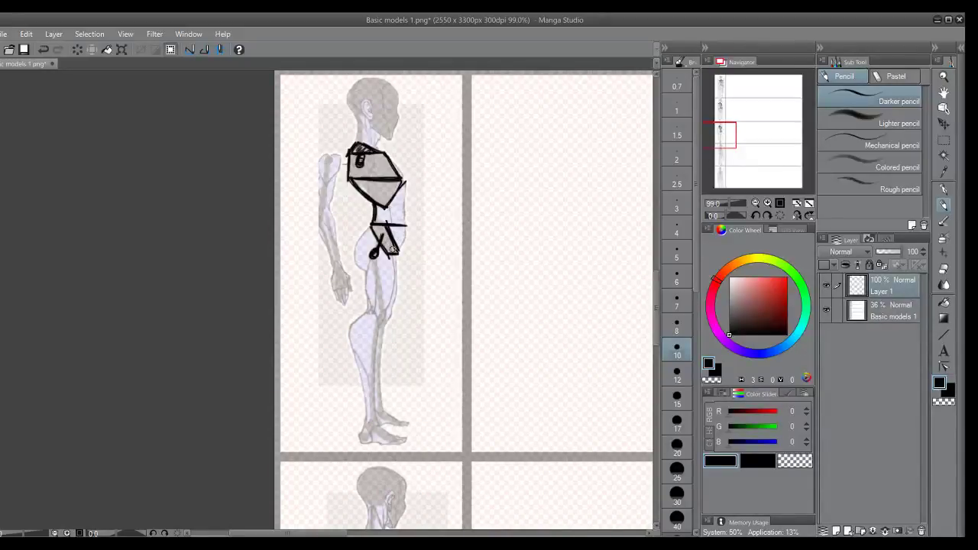
Step: Rework the top and front edges of the side-view figure's pelvis block
left_click_drag(433, 216, 399, 233)
key("ctrl+z")
left_click_drag(396, 246, 394, 223)
key("ctrl+z")
Step: Handwrite the note "ESTA MIERDA ES INSANA" beside the side-view figure
left_click_drag(477, 130, 479, 176)
mouse_move(511, 144)
left_mouse_down()
mouse_move(509, 174)
mouse_move(537, 139)
left_mouse_up()
mouse_move(526, 174)
left_mouse_down()
mouse_move(552, 175)
mouse_move(547, 161)
left_mouse_up()
mouse_move(437, 239)
left_mouse_down()
mouse_move(455, 227)
mouse_move(467, 238)
left_mouse_up()
left_click_drag(483, 211, 486, 246)
left_click_drag(520, 211, 514, 249)
mouse_move(538, 220)
left_mouse_down()
mouse_move(538, 249)
mouse_move(605, 246)
left_mouse_up()
left_click_drag(485, 263, 469, 299)
left_click_drag(509, 272, 496, 300)
left_click_drag(438, 316, 446, 350)
mouse_move(451, 355)
left_mouse_down()
mouse_move(493, 325)
mouse_move(499, 353)
mouse_move(505, 340)
mouse_move(525, 357)
mouse_move(566, 330)
left_mouse_up()
mouse_move(587, 327)
left_mouse_down()
mouse_move(567, 359)
mouse_move(598, 355)
left_mouse_up()
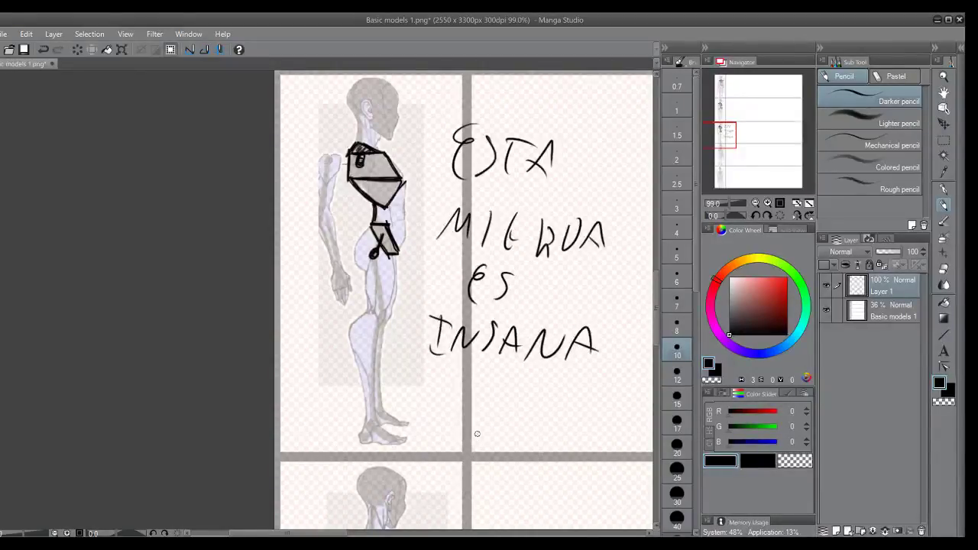
Step: Undo the handwritten note beside the side-view figure and a trial thigh line below its hip
key("ctrl+z")
key("ctrl+z")
key("ctrl+z")
key("ctrl+z")
key("ctrl+z")
key("ctrl+z")
key("ctrl+z")
key("ctrl+z")
key("ctrl+z")
key("ctrl+z")
key("ctrl+z")
key("ctrl+z")
key("ctrl+z")
key("ctrl+z")
key("ctrl+z")
key("ctrl+z")
key("ctrl+z")
key("ctrl+z")
key("ctrl+z")
key("ctrl+z")
left_click_drag(374, 255, 385, 314)
key("ctrl+z")
Step: Outline the ribcage over the three-quarter back figure in the fourth panel
left_click_drag(719, 139, 718, 155)
mouse_move(398, 193)
left_mouse_down()
mouse_move(425, 193)
mouse_move(388, 194)
mouse_move(419, 193)
mouse_move(401, 243)
mouse_move(388, 206)
mouse_move(399, 245)
left_mouse_up()
key("ctrl+z")
key("ctrl+z")
left_click_drag(387, 194, 399, 244)
key("ctrl+z")
left_click_drag(386, 195, 400, 245)
key("ctrl+z")
mouse_move(389, 196)
left_mouse_down()
mouse_move(384, 224)
mouse_move(405, 246)
left_mouse_up()
key("ctrl+z")
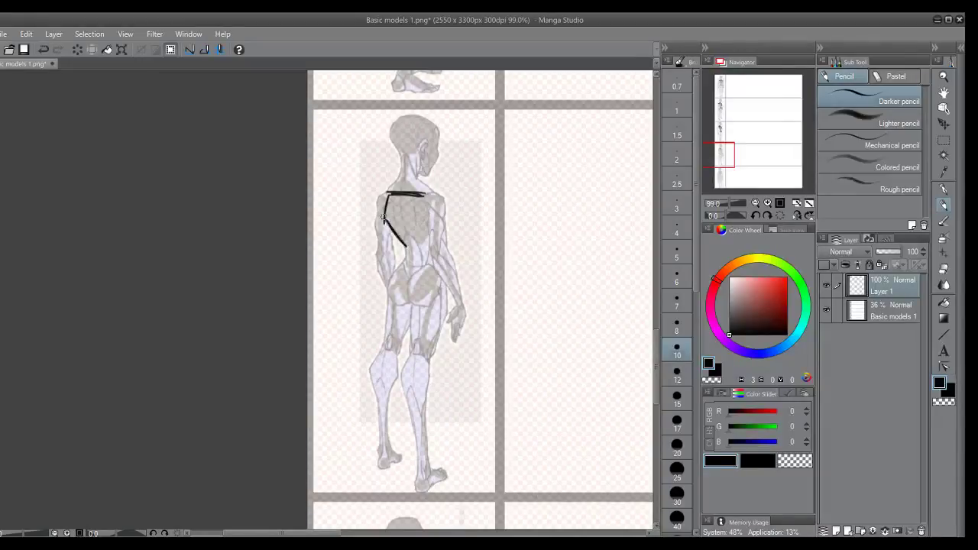
key("ctrl+z")
mouse_move(422, 196)
left_mouse_down()
mouse_move(431, 221)
mouse_move(423, 196)
mouse_move(418, 245)
left_mouse_up()
Step: Add the curved spine line, the neck base and a shoulder line with joint circles to the three-quarter back ribcage
left_click_drag(400, 195, 407, 232)
mouse_move(430, 200)
left_mouse_down()
mouse_move(443, 196)
mouse_move(440, 207)
mouse_move(399, 191)
mouse_move(408, 180)
mouse_move(417, 193)
mouse_move(380, 200)
left_mouse_up()
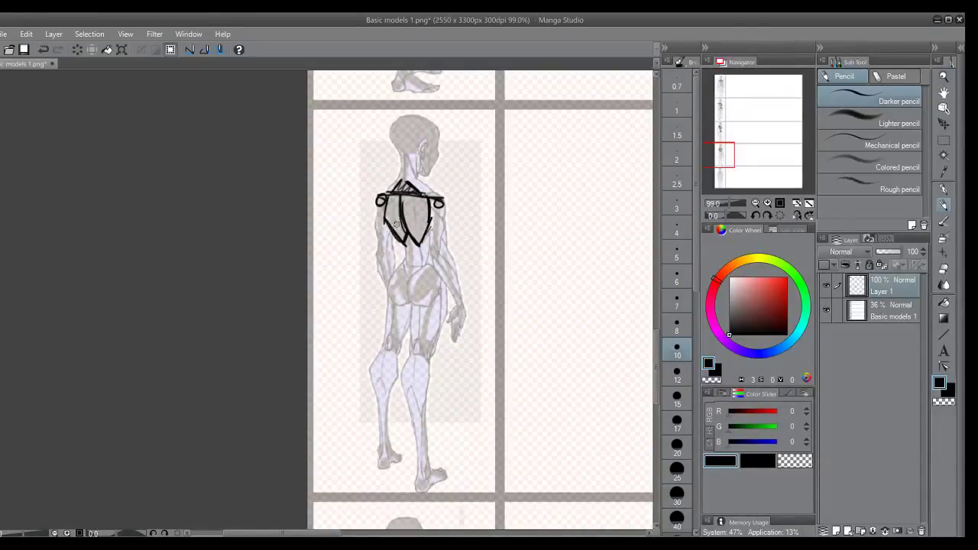
key("ctrl+z")
left_click_drag(380, 199, 443, 201)
Step: Draw the three-quarter back figure's lower spine, pelvis and hip joints, with a thigh line down each leg
mouse_move(407, 236)
left_mouse_down()
mouse_move(407, 272)
mouse_move(432, 266)
mouse_move(406, 300)
mouse_move(441, 273)
mouse_move(407, 300)
mouse_move(392, 276)
mouse_move(405, 301)
mouse_move(439, 289)
mouse_move(424, 353)
left_mouse_up()
key("ctrl+z")
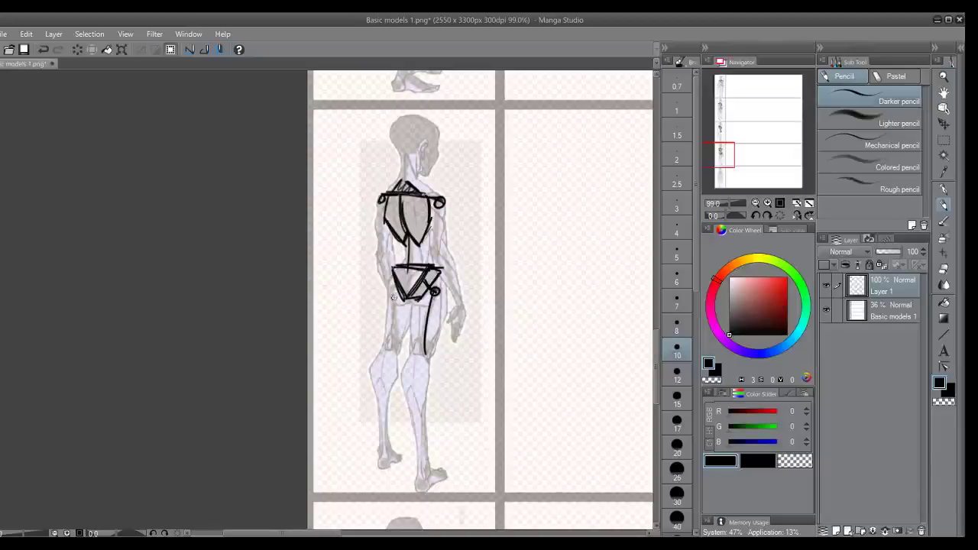
left_click_drag(390, 288, 387, 352)
Step: Outline the ribcage over the back-view figure in the fifth panel
left_click_drag(718, 155, 721, 178)
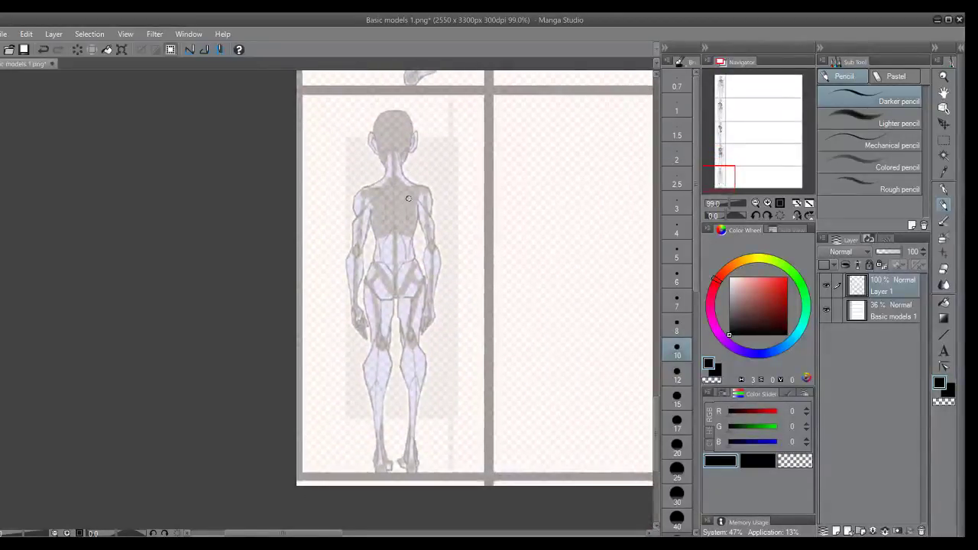
mouse_move(383, 189)
left_mouse_down()
mouse_move(412, 188)
mouse_move(369, 189)
mouse_move(370, 207)
mouse_move(393, 185)
mouse_move(374, 203)
mouse_move(407, 187)
mouse_move(416, 212)
mouse_move(377, 212)
mouse_move(382, 187)
mouse_move(407, 186)
mouse_move(388, 180)
mouse_move(376, 241)
left_mouse_up()
key("ctrl+z")
key("ctrl+z")
mouse_move(419, 216)
left_mouse_down()
mouse_move(413, 239)
mouse_move(379, 236)
mouse_move(408, 229)
mouse_move(412, 239)
left_mouse_up()
Step: Add the spine, neck base, triangular pelvis and hip lines with joint circles to the back-view figure
left_click_drag(393, 185, 394, 230)
left_click_drag(397, 188, 393, 281)
mouse_move(392, 237)
left_mouse_down()
mouse_move(393, 282)
mouse_move(417, 258)
mouse_move(385, 260)
mouse_move(412, 260)
mouse_move(382, 282)
mouse_move(398, 298)
left_mouse_up()
left_click_drag(421, 264, 399, 296)
mouse_move(412, 275)
left_mouse_down()
mouse_move(398, 294)
mouse_move(405, 261)
mouse_move(365, 289)
left_mouse_up()
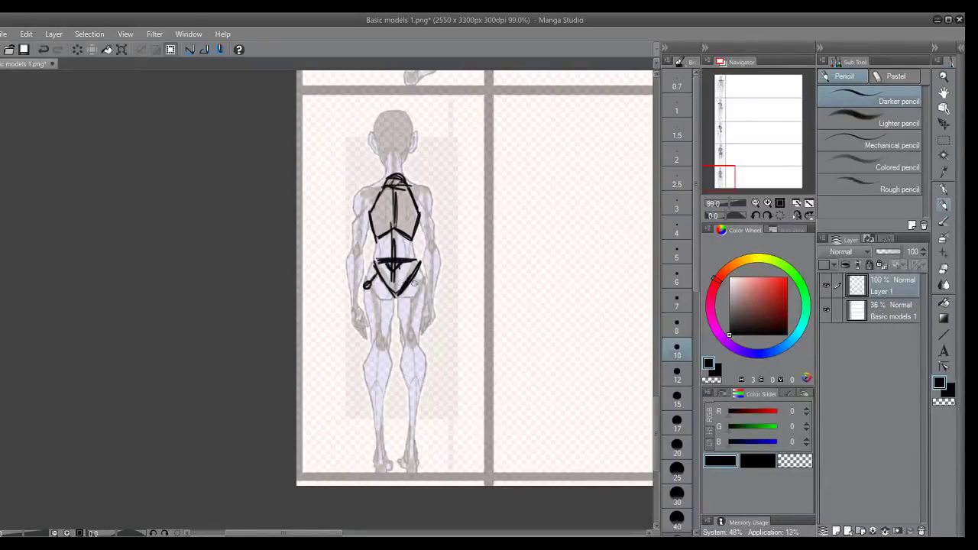
Step: Hide the Basic models 1 reference layer and review the torso sketches on their own
left_click(755, 202)
left_click_drag(732, 162, 736, 84)
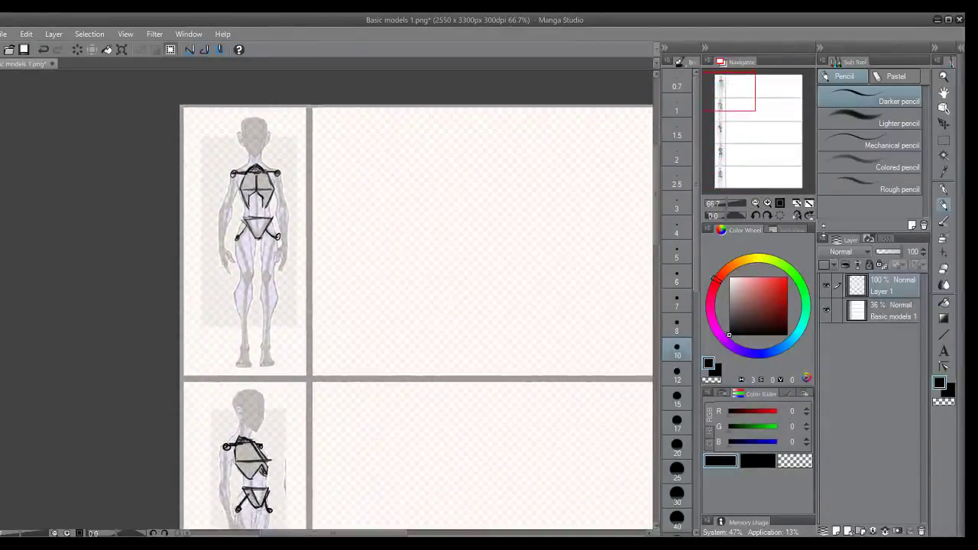
left_click(826, 309)
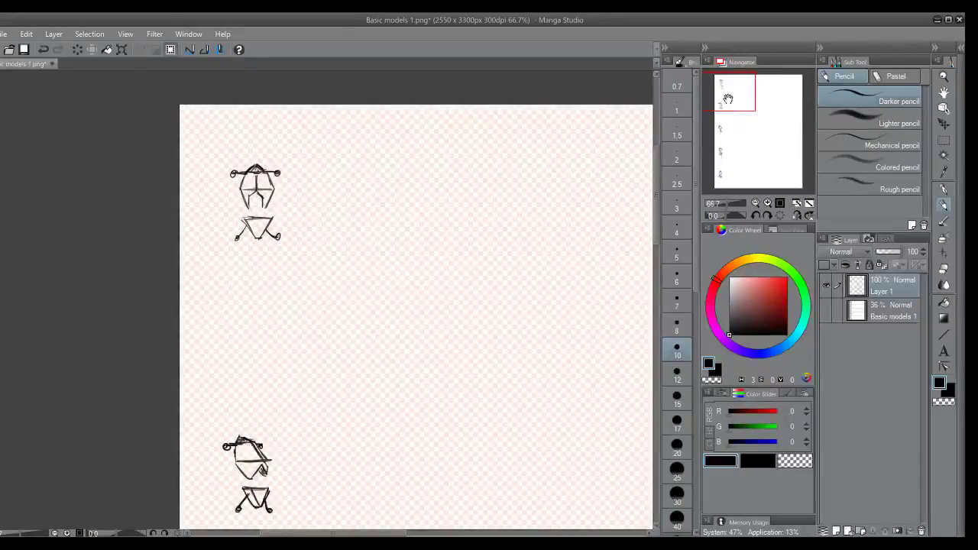
left_click_drag(730, 94, 721, 131)
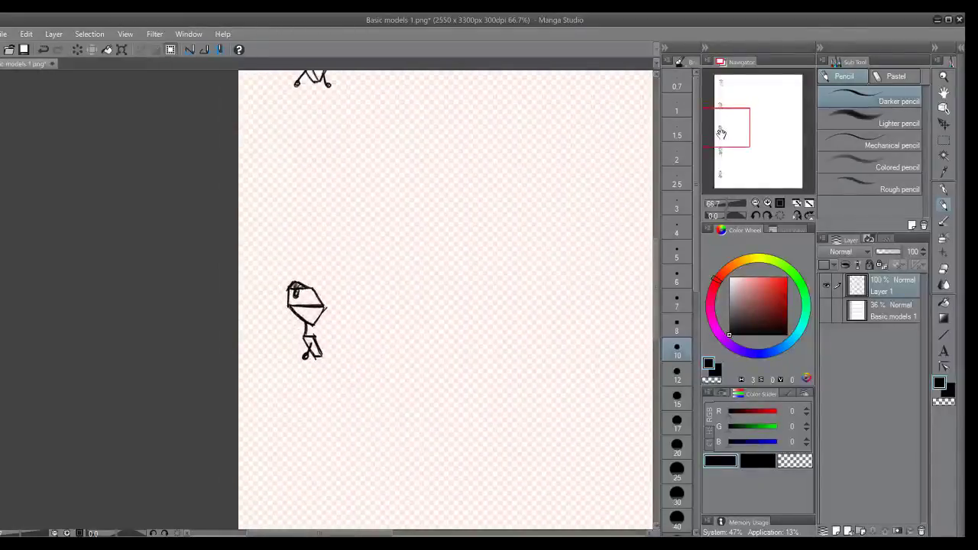
Step: Redraw the front edge of the side-view ribcage as a curve against the reference layer, and hide that layer again
left_click(825, 311)
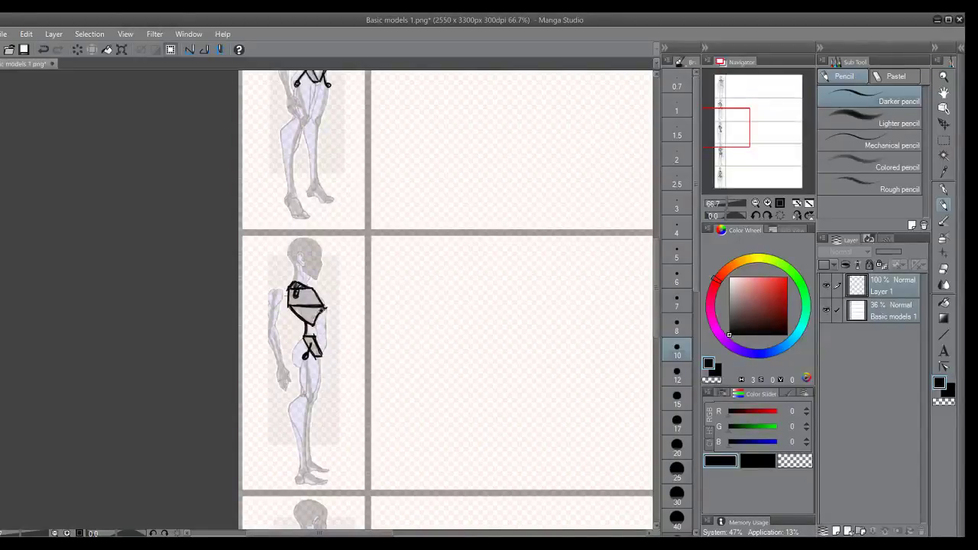
key("ctrl+z")
left_click(826, 309)
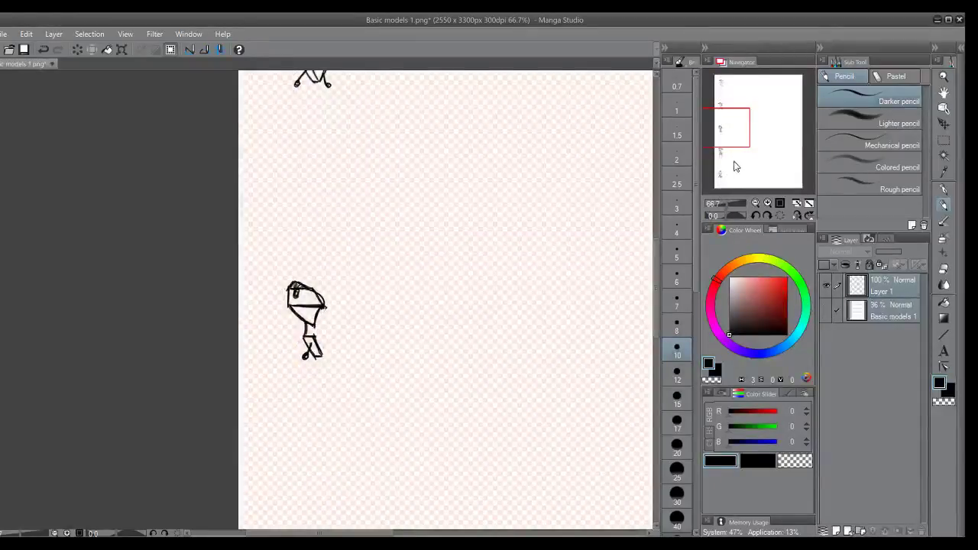
Step: Review the remaining torso sketches down the page and return to the front-view sketch in the first row at 100% zoom
left_click_drag(733, 133, 737, 169)
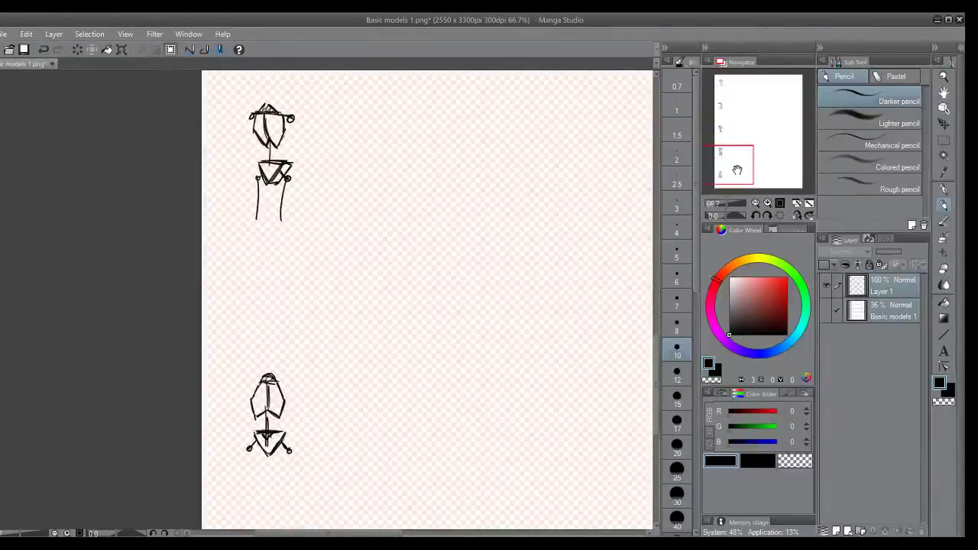
left_click_drag(737, 169, 740, 90)
left_click(761, 205)
left_click(756, 203)
left_click(756, 203)
left_click(767, 204)
left_click(767, 204)
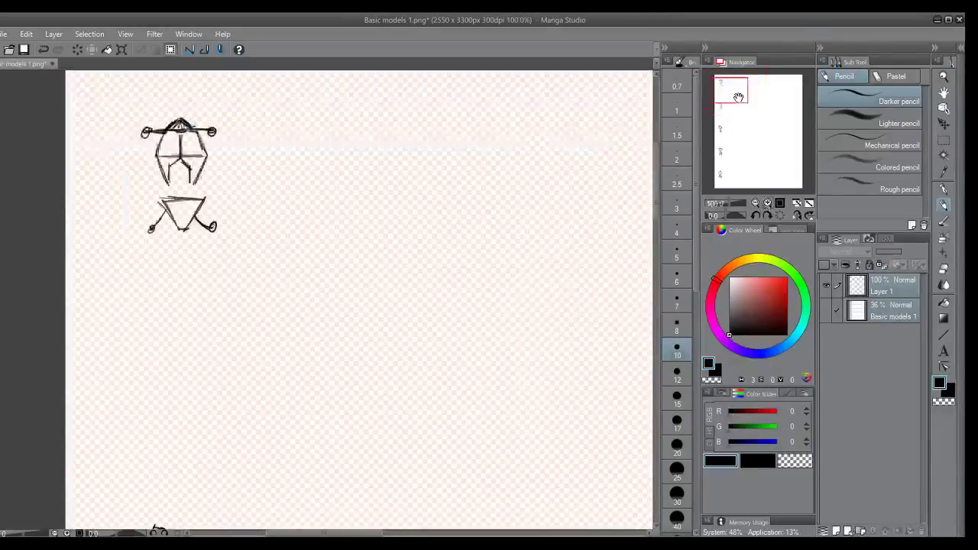
left_click_drag(738, 97, 727, 94)
left_click_drag(369, 131, 426, 134)
key("ctrl+z")
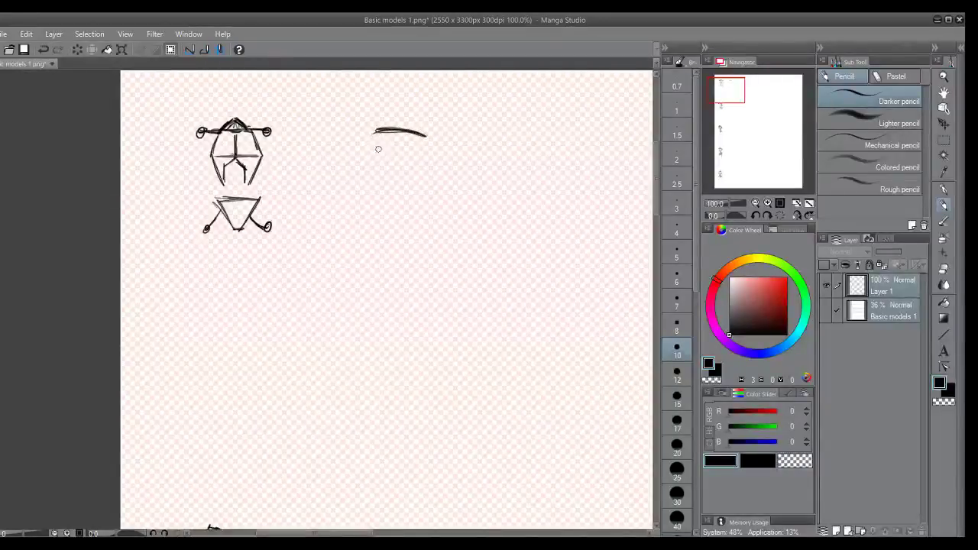
left_click_drag(422, 135, 421, 170)
key("ctrl+z")
key("ctrl+z")
key("ctrl+z")
mouse_move(376, 123)
left_mouse_down()
mouse_move(408, 123)
mouse_move(413, 151)
left_mouse_up()
mouse_move(376, 122)
left_mouse_down()
mouse_move(411, 125)
mouse_move(404, 122)
left_mouse_up()
key("ctrl+z")
mouse_move(367, 153)
left_mouse_down()
mouse_move(412, 151)
mouse_move(385, 190)
left_mouse_up()
left_click_drag(368, 156, 382, 183)
left_click_drag(415, 153, 397, 178)
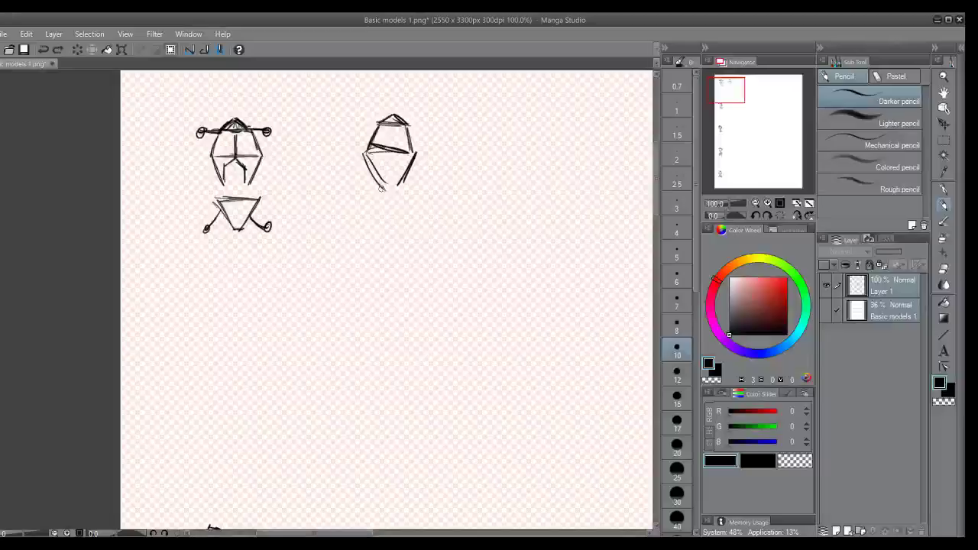
key("ctrl+z")
key("ctrl+z")
key("ctrl+z")
key("ctrl+z")
key("ctrl+z")
key("ctrl+z")
key("ctrl+z")
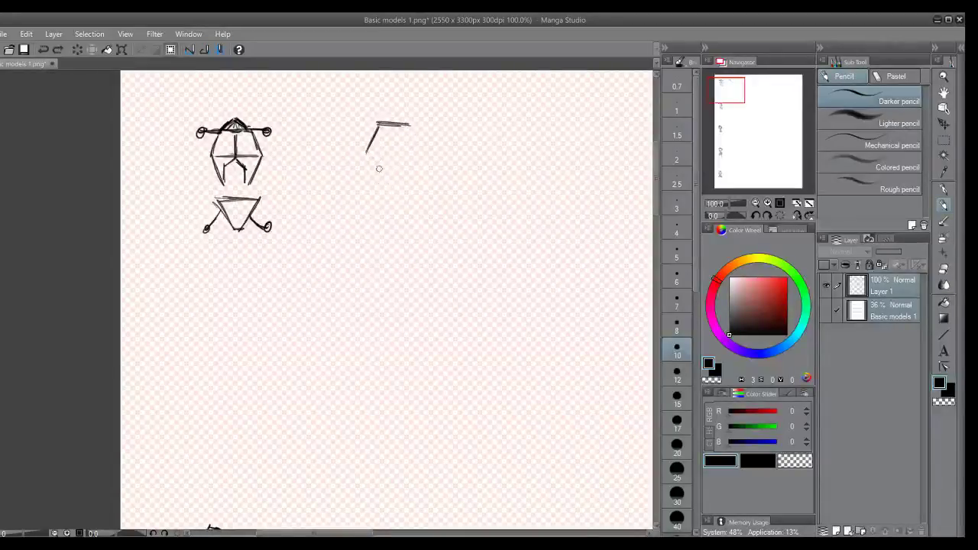
Step: Draw the upper ribcage of a front-view torso beside the first sketch, with a peaked neck base, chest line and centre line
mouse_move(381, 139)
left_mouse_down()
mouse_move(395, 137)
mouse_move(359, 170)
left_mouse_up()
left_click_drag(412, 139, 416, 168)
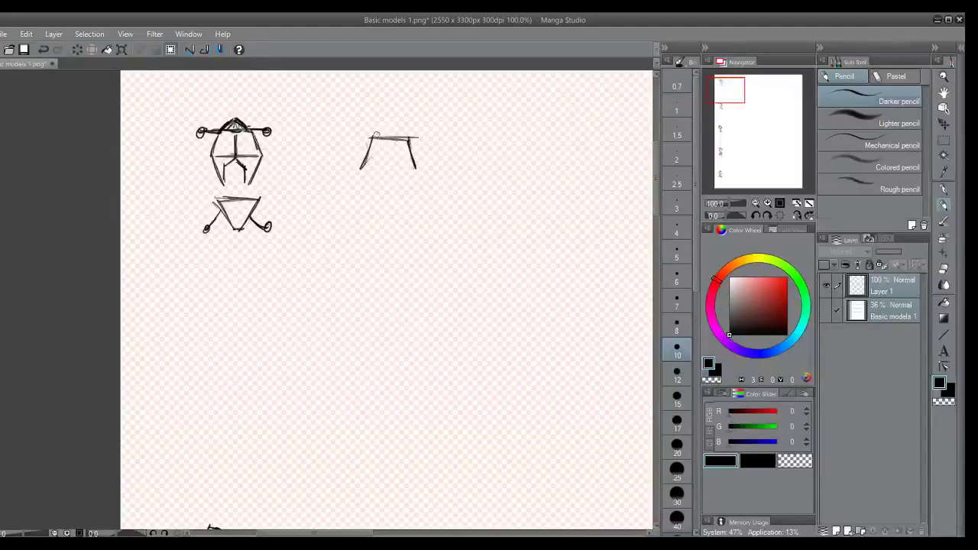
left_click_drag(385, 133, 395, 133)
left_click_drag(360, 168, 418, 167)
mouse_move(390, 128)
left_mouse_down()
mouse_move(391, 167)
mouse_move(359, 187)
mouse_move(357, 211)
left_mouse_up()
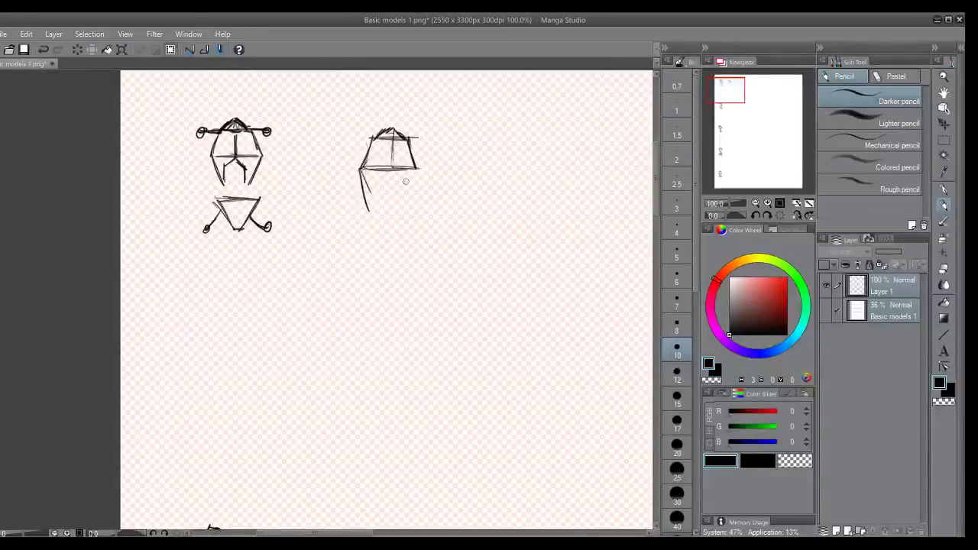
Step: Complete the front-view practice torso with tapering lower rib edges, a rib arch and a pelvis underneath
key("ctrl+z")
left_click_drag(362, 169, 367, 194)
mouse_move(419, 168)
left_mouse_down()
mouse_move(406, 200)
mouse_move(394, 190)
mouse_move(396, 206)
left_mouse_up()
mouse_move(388, 173)
left_mouse_down()
mouse_move(396, 200)
mouse_move(371, 202)
mouse_move(401, 202)
left_mouse_up()
mouse_move(386, 177)
left_mouse_down()
mouse_move(386, 218)
mouse_move(374, 211)
mouse_move(409, 213)
mouse_move(369, 220)
mouse_move(386, 249)
mouse_move(410, 212)
mouse_move(385, 248)
mouse_move(361, 240)
mouse_move(410, 247)
left_mouse_up()
Step: Draw the upper ribcage of a three-quarter torso beside the second-row sketch, with a horizontal chest line and a shaded neck base
left_click_drag(724, 99, 722, 118)
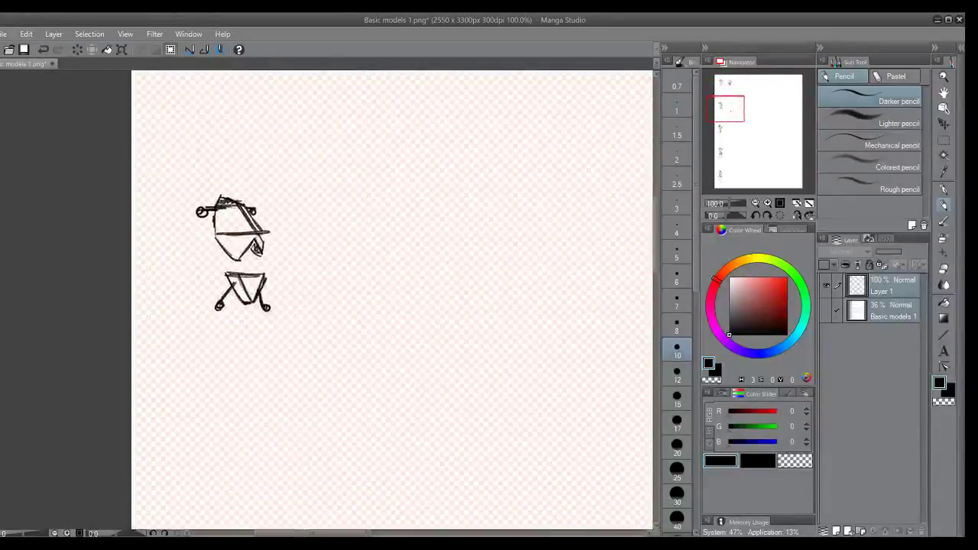
mouse_move(329, 203)
left_mouse_down()
mouse_move(328, 228)
mouse_move(381, 224)
mouse_move(364, 203)
mouse_move(328, 201)
mouse_move(346, 189)
left_mouse_up()
key("ctrl+z")
key("ctrl+z")
mouse_move(346, 189)
left_mouse_down()
mouse_move(363, 202)
mouse_move(347, 189)
left_mouse_up()
key("ctrl+z")
key("ctrl+z")
key("ctrl+z")
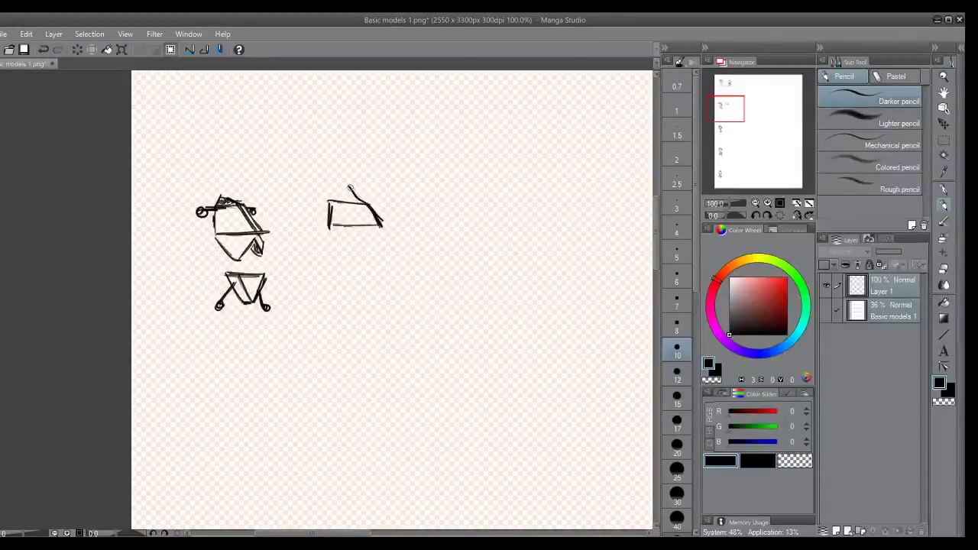
key("ctrl+z")
mouse_move(365, 203)
left_mouse_down()
mouse_move(345, 195)
mouse_move(353, 200)
left_mouse_up()
Step: Draw the pointed lower ribs, the curved rib arch and the far rib edge below the three-quarter chest line
left_click_drag(330, 230, 350, 257)
key("ctrl+z")
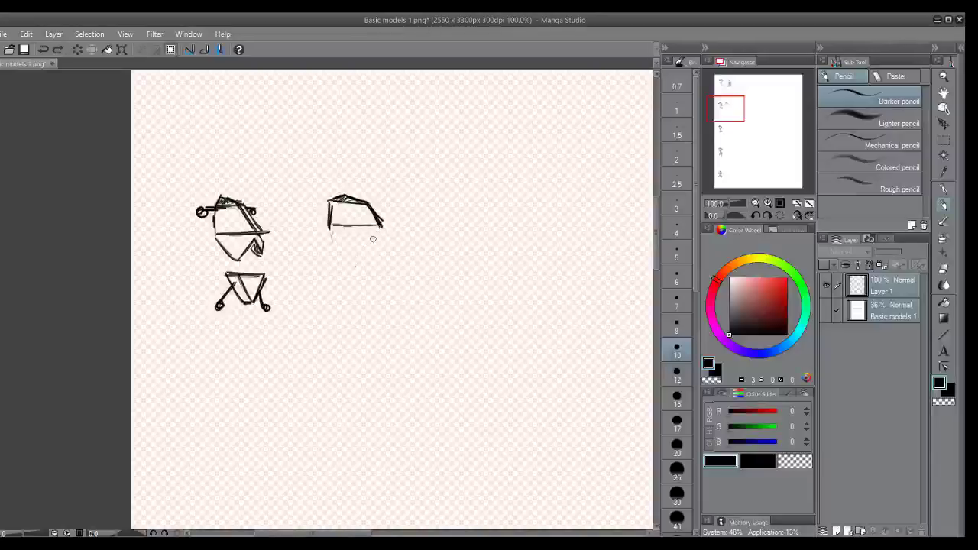
left_click_drag(370, 238, 353, 261)
left_click_drag(330, 229, 351, 267)
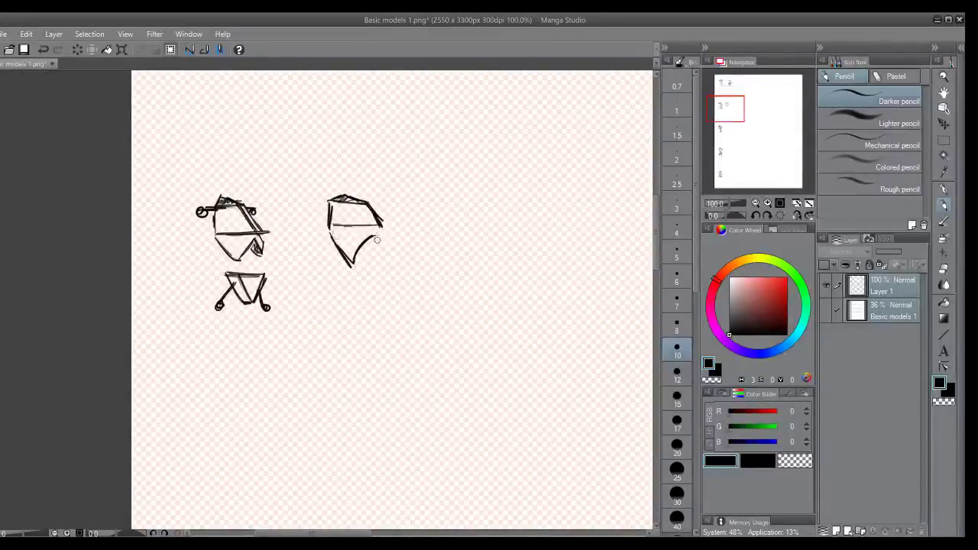
key("ctrl+z")
left_click_drag(382, 235, 380, 223)
left_click_drag(381, 237, 377, 263)
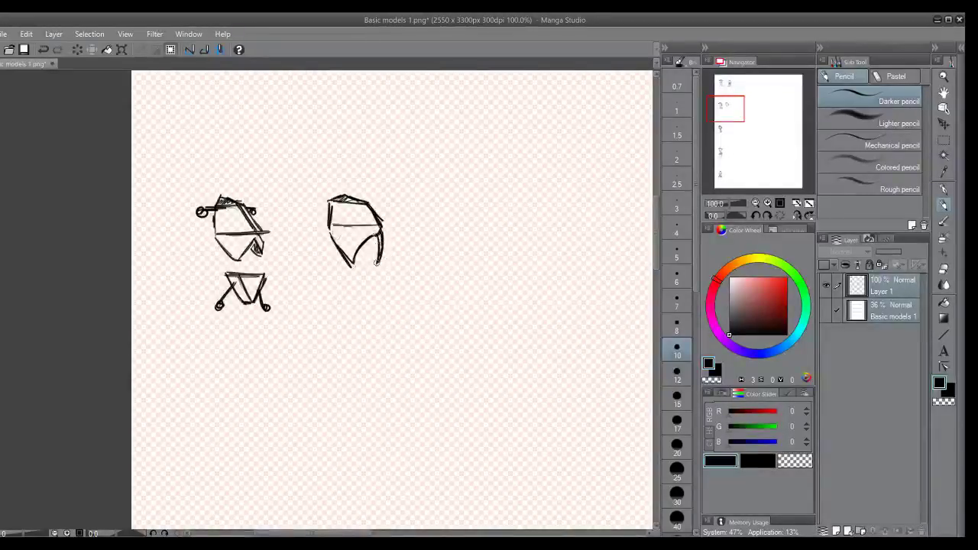
Step: Add the shoulder line and shoulder joint circles to the three-quarter ribcage and darken its sloping edge
mouse_move(357, 199)
left_mouse_down()
mouse_move(375, 233)
mouse_move(373, 219)
mouse_move(315, 202)
mouse_move(333, 203)
mouse_move(320, 215)
mouse_move(375, 204)
left_mouse_up()
key("ctrl+z")
key("ctrl+z")
key("ctrl+z")
key("ctrl+z")
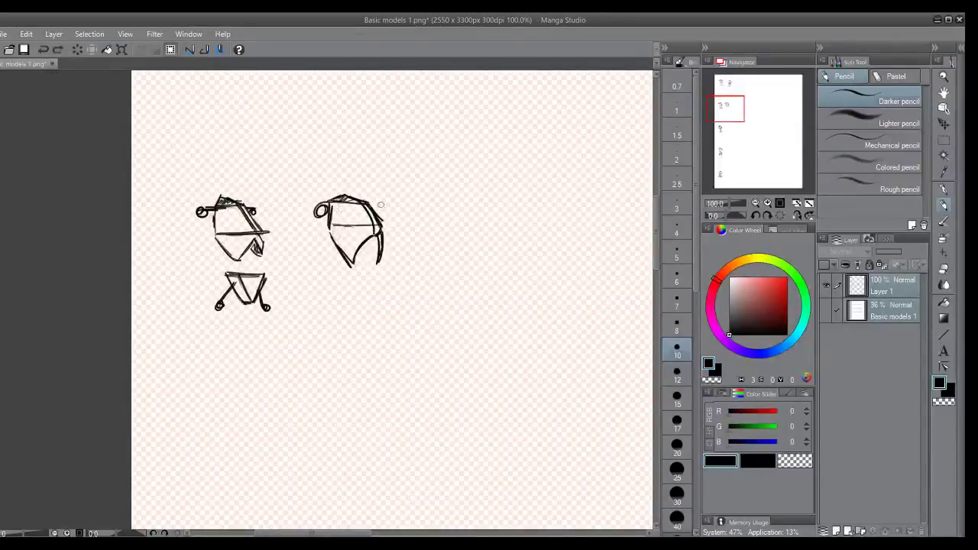
left_click_drag(370, 201, 381, 223)
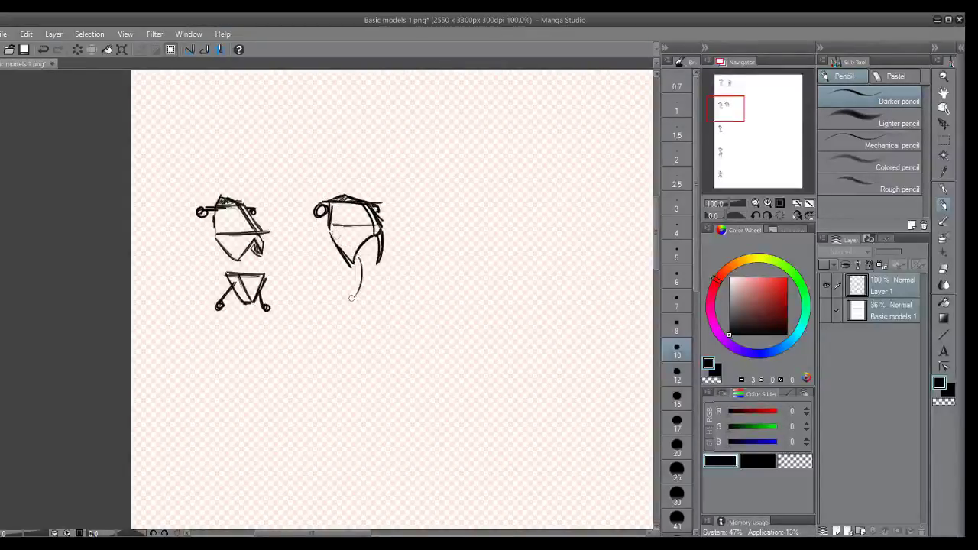
Step: Draw a short curved spine and a faceted triangular pelvis below the three-quarter ribcage
mouse_move(358, 274)
left_mouse_down()
mouse_move(360, 287)
mouse_move(390, 289)
left_mouse_up()
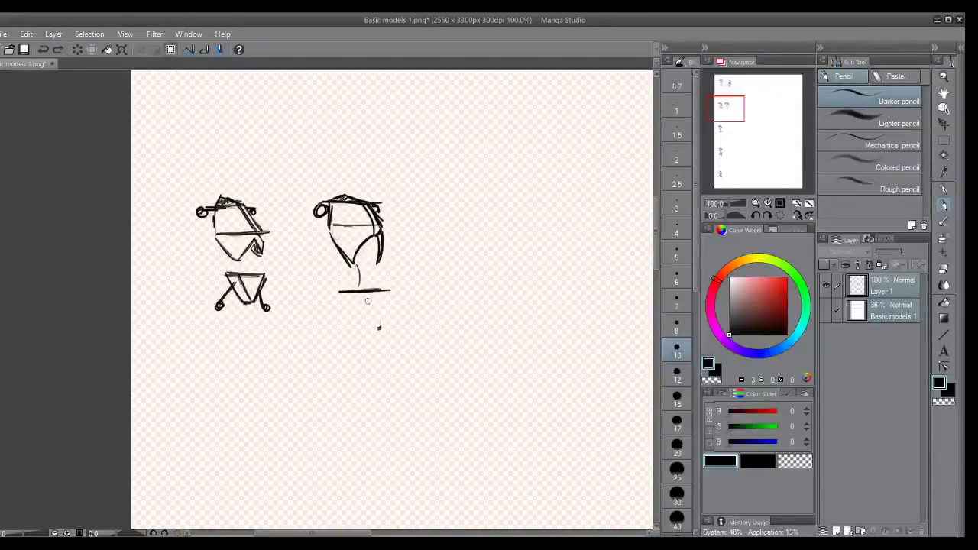
key("ctrl+z")
left_click_drag(272, 307, 279, 305)
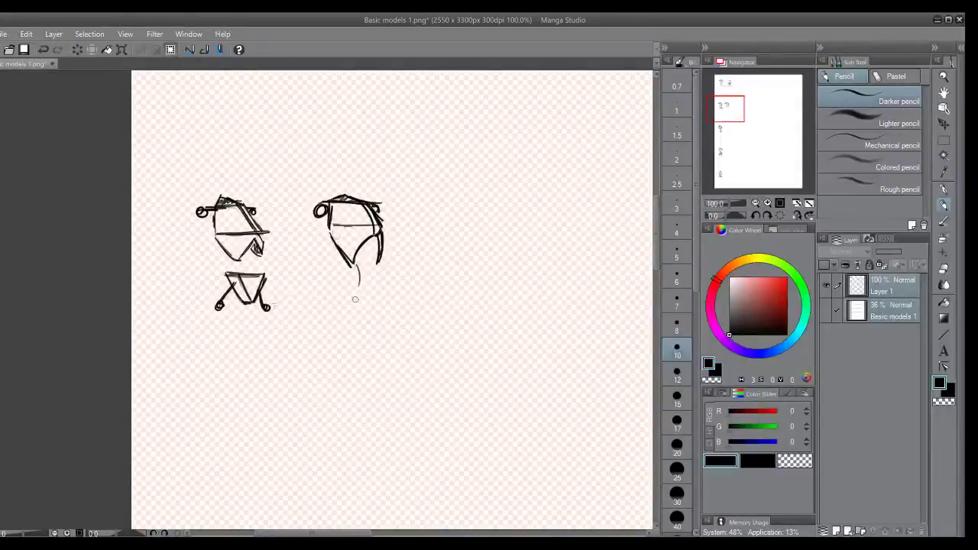
mouse_move(337, 282)
left_mouse_down()
mouse_move(384, 279)
mouse_move(361, 285)
mouse_move(358, 304)
mouse_move(369, 319)
mouse_move(388, 281)
mouse_move(336, 288)
mouse_move(355, 316)
mouse_move(340, 294)
mouse_move(363, 321)
left_mouse_up()
key("ctrl+z")
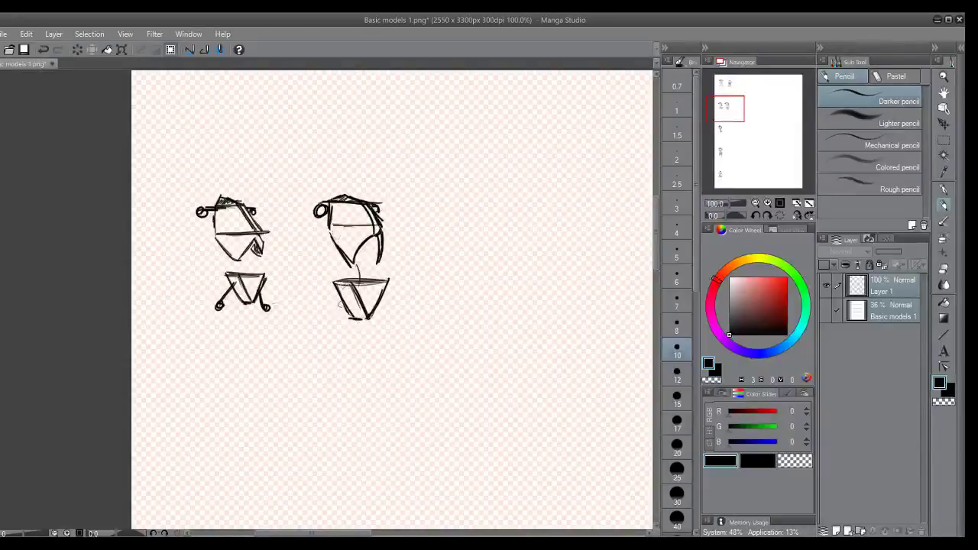
key("ctrl+z")
key("ctrl+z")
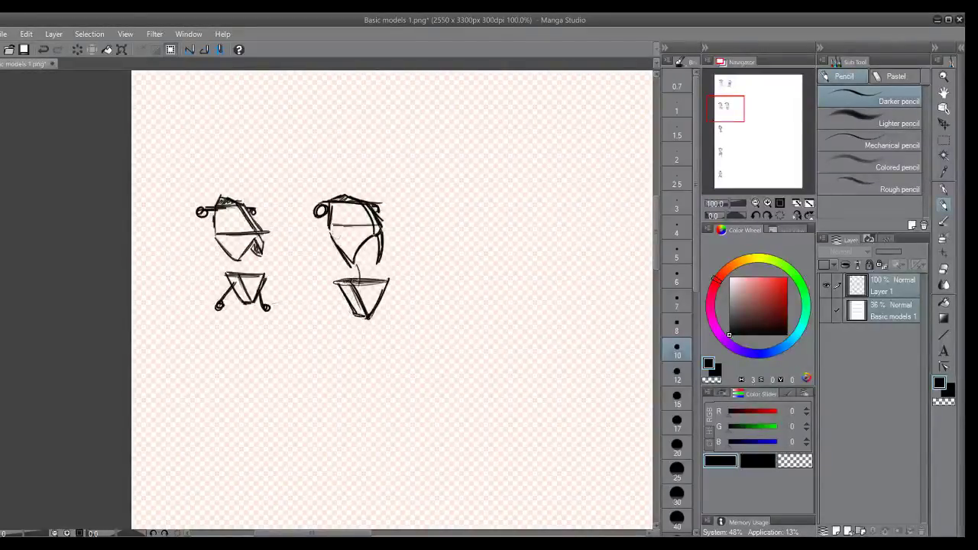
Step: Add a hip line ending in a joint circle to the three-quarter pelvis
left_click_drag(346, 288, 342, 314)
key("ctrl+z")
key("ctrl+z")
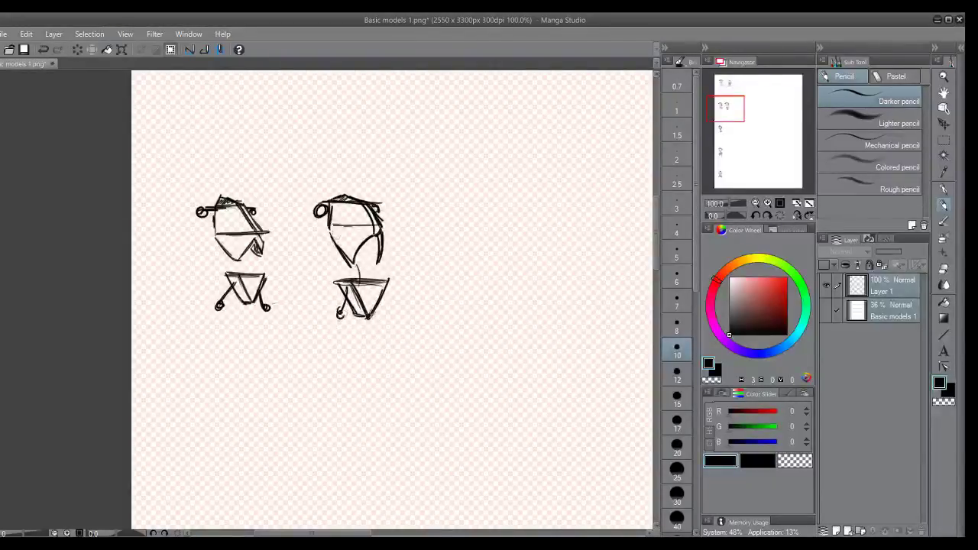
Step: Draw the curved top and back edge of a side-view ribcage beside the third-row sketch
left_click_drag(727, 106, 726, 130)
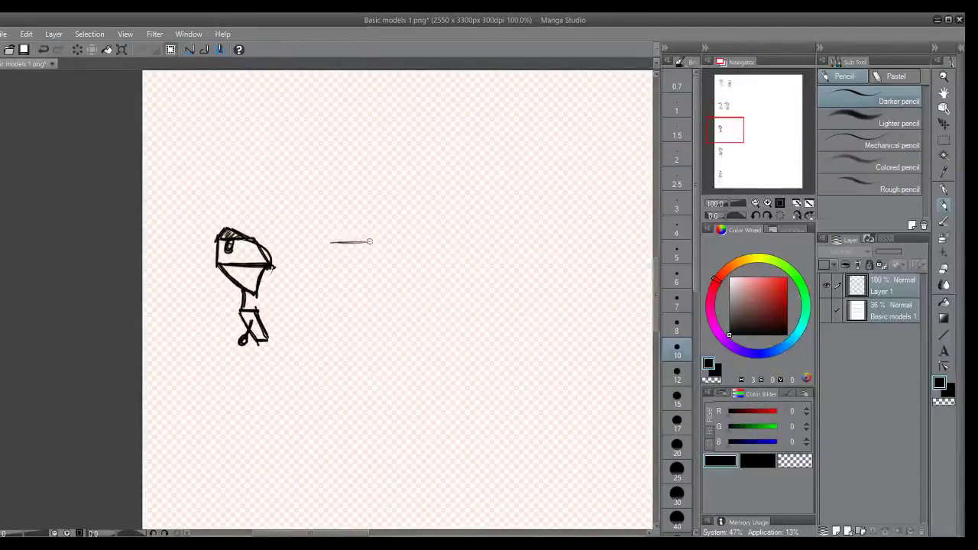
mouse_move(348, 240)
left_mouse_down()
mouse_move(390, 242)
mouse_move(369, 239)
mouse_move(347, 271)
mouse_move(376, 294)
mouse_move(372, 303)
mouse_move(357, 287)
mouse_move(370, 298)
mouse_move(388, 276)
mouse_move(377, 297)
mouse_move(390, 274)
left_mouse_up()
key("ctrl+z")
key("ctrl+z")
key("ctrl+z")
key("ctrl+z")
key("ctrl+z")
key("ctrl+z")
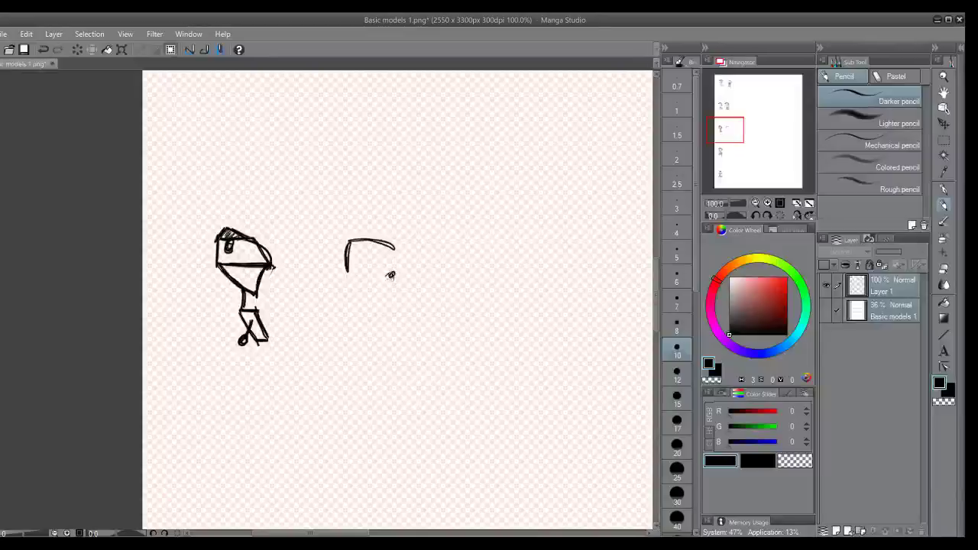
key("ctrl+z")
key("ctrl+z")
left_click_drag(385, 289, 382, 302)
key("ctrl+z")
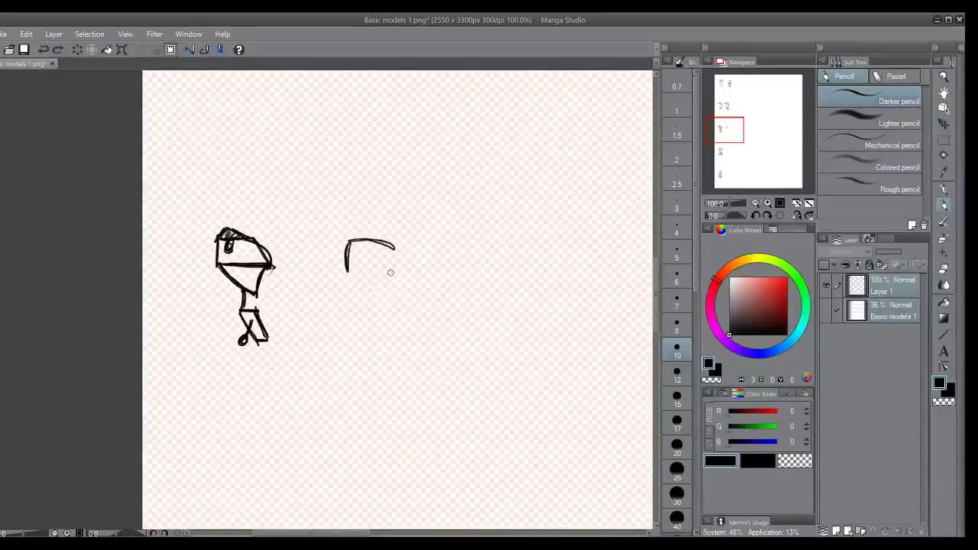
Step: Close the side-view ribcage with pointed lower ribs and a front edge, adding a shaded neck base and a shoulder joint dot
left_click_drag(348, 265, 373, 300)
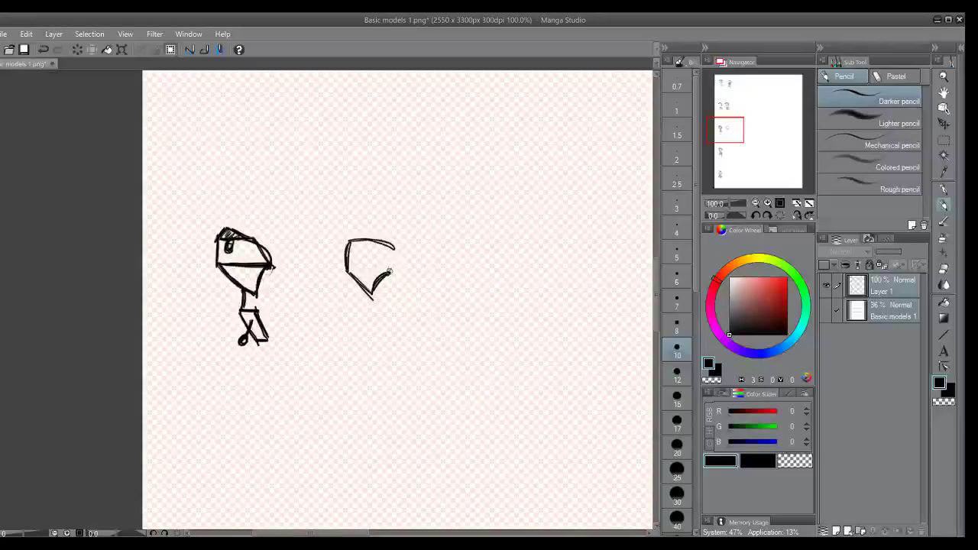
mouse_move(391, 270)
left_mouse_down()
mouse_move(394, 242)
mouse_move(395, 256)
mouse_move(394, 241)
mouse_move(360, 229)
mouse_move(365, 236)
mouse_move(353, 240)
mouse_move(385, 245)
mouse_move(360, 249)
left_mouse_up()
key("ctrl+z")
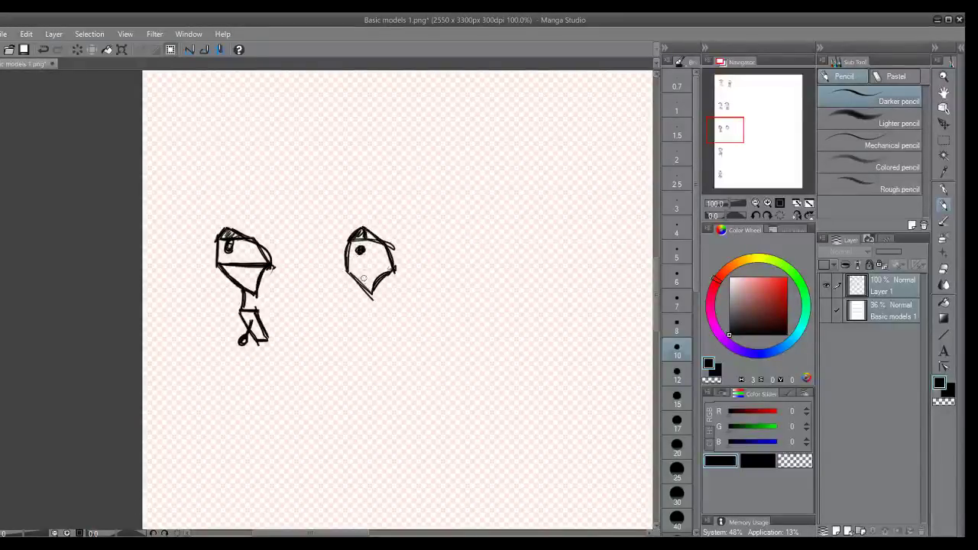
Step: Draw the spine, slanted pelvis and hip line with joint circle under the side-view ribcage, and add a chest line across it
mouse_move(372, 292)
left_mouse_down()
mouse_move(361, 314)
mouse_move(384, 312)
mouse_move(371, 330)
mouse_move(364, 322)
mouse_move(382, 342)
mouse_move(377, 318)
left_mouse_up()
key("ctrl+z")
key("ctrl+z")
left_click_drag(373, 336, 381, 328)
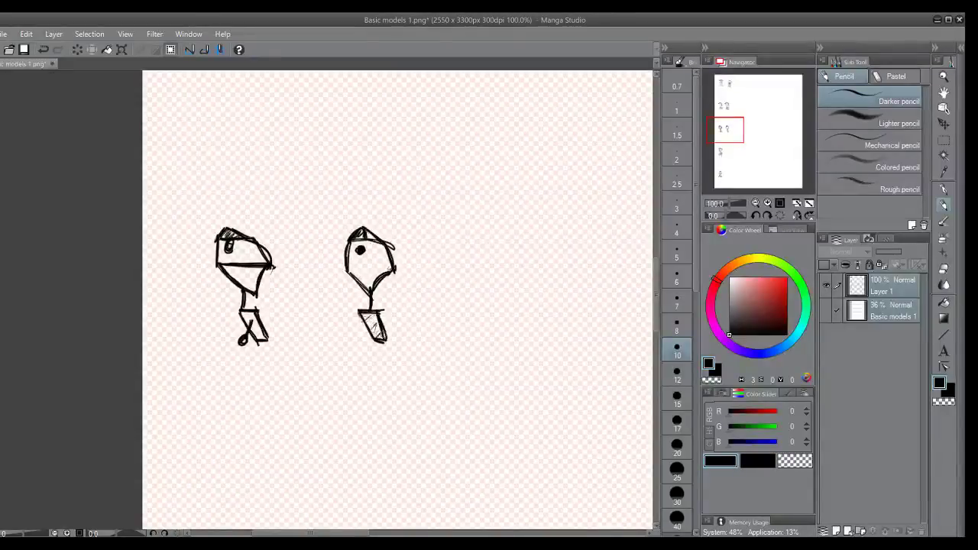
key("ctrl+z")
left_click_drag(365, 322, 356, 342)
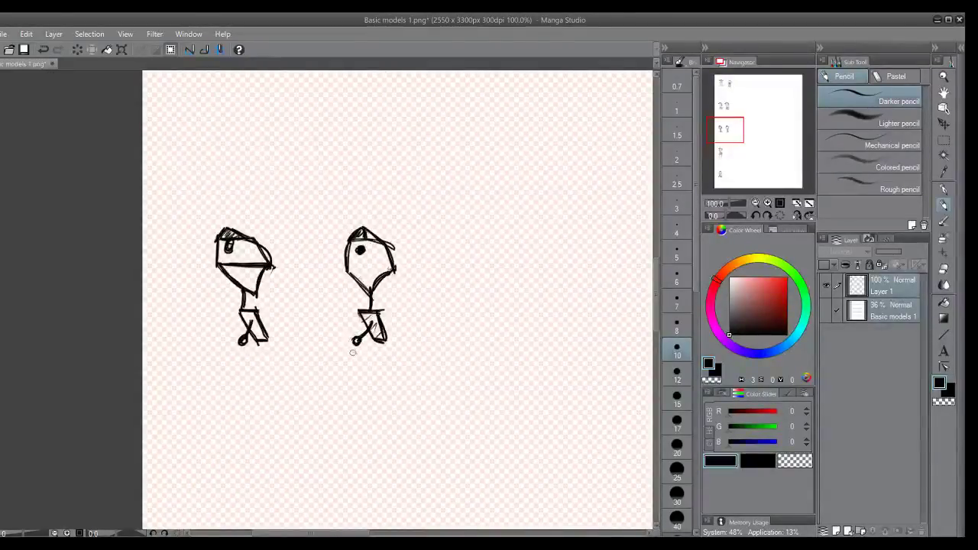
key("ctrl+z")
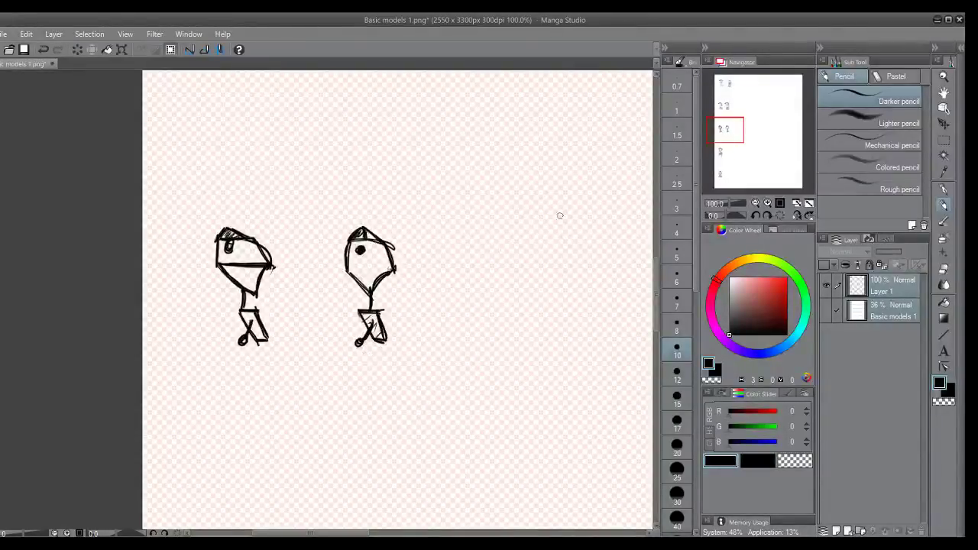
mouse_move(727, 130)
left_mouse_down()
mouse_move(731, 87)
mouse_move(732, 161)
mouse_move(730, 134)
left_mouse_up()
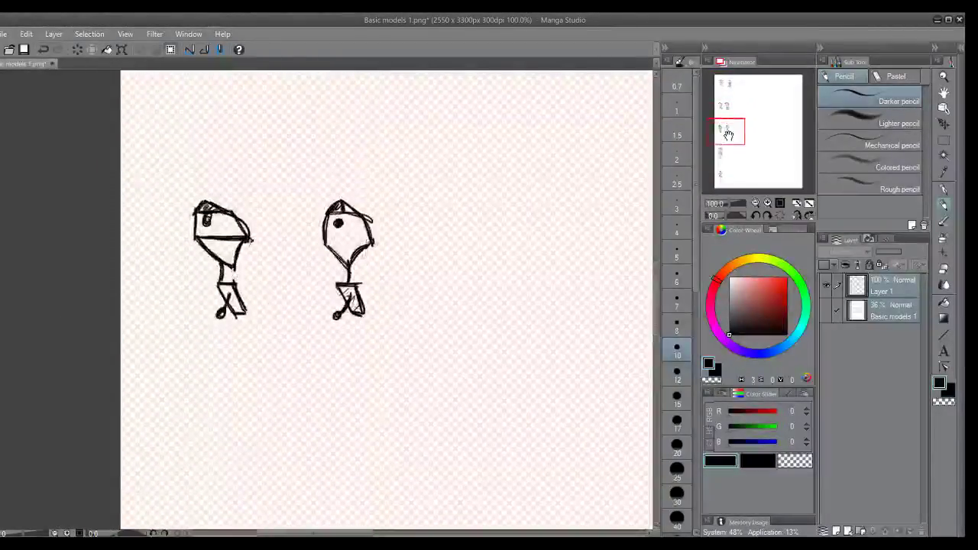
left_click_drag(373, 238, 320, 237)
Step: Draw a short shoulder line topped by a hatched neck-base triangle beside the fourth-row torso sketch
left_click_drag(720, 131, 723, 154)
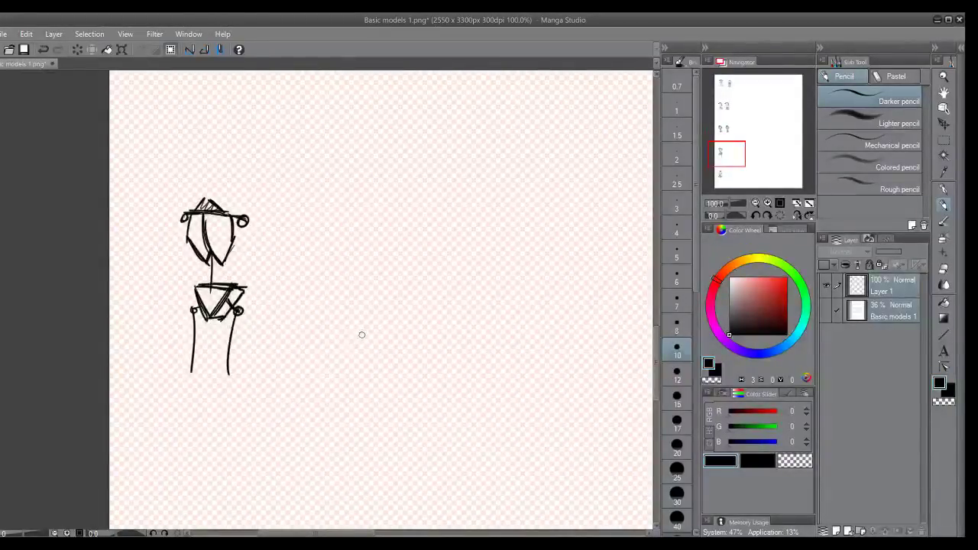
scroll(362, 335, "down", 4)
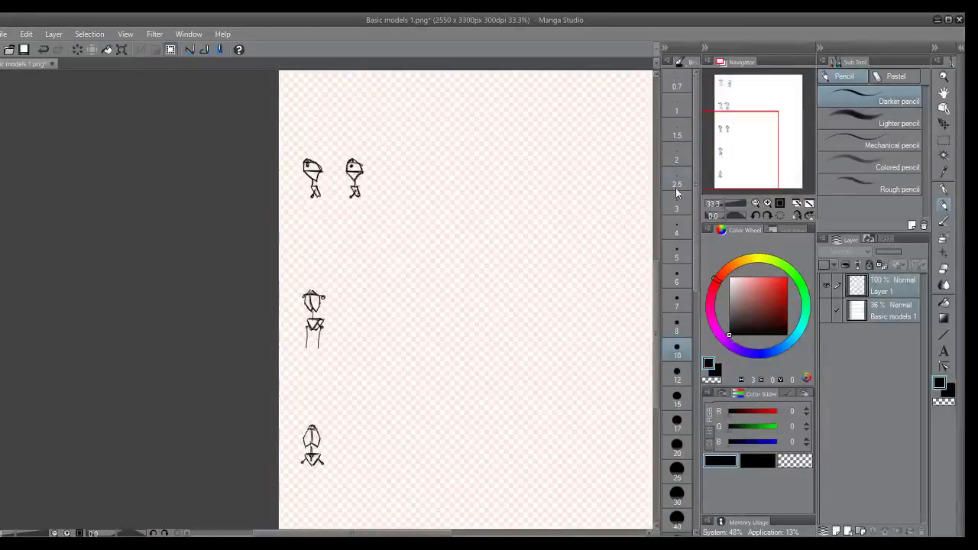
left_click(768, 204)
left_click(767, 203)
left_click(767, 203)
left_click(767, 204)
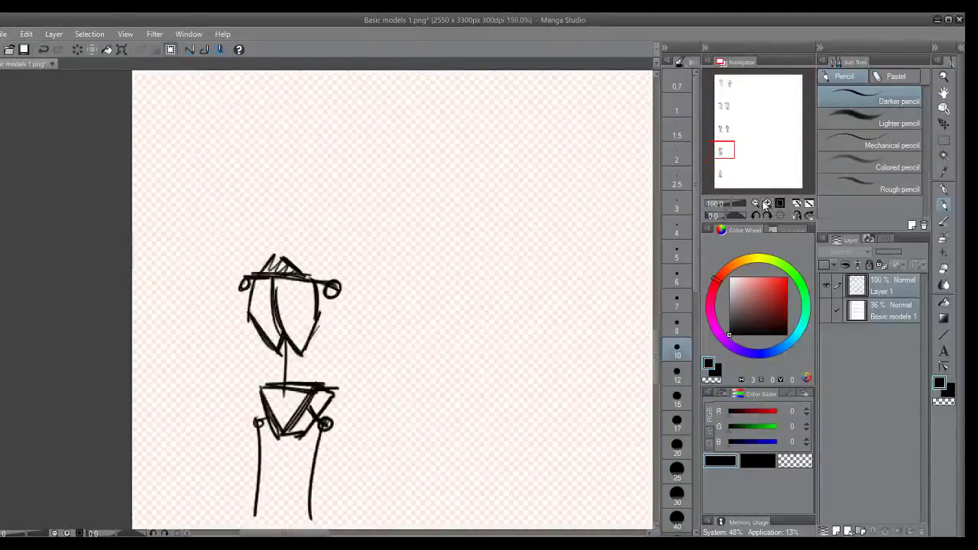
left_click_drag(726, 156, 727, 157)
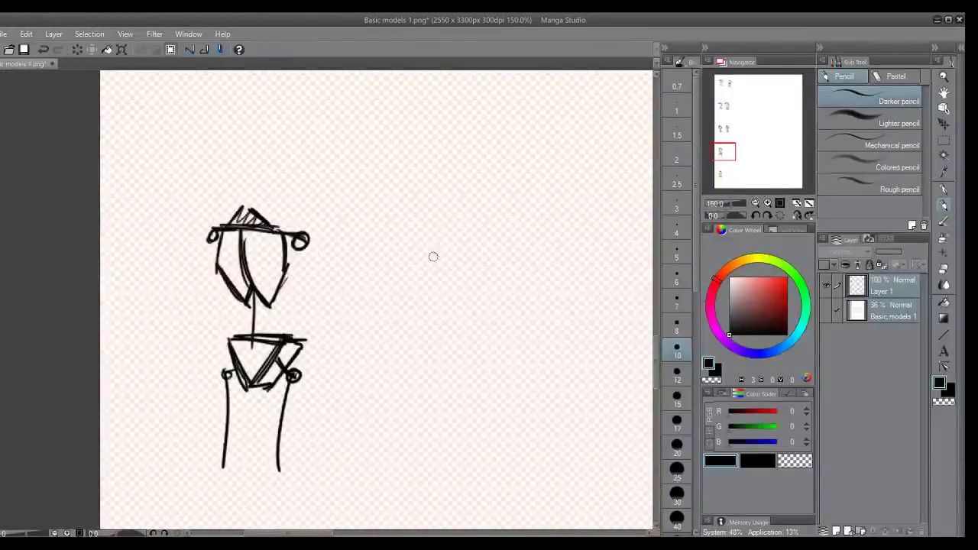
left_click_drag(396, 228, 464, 227)
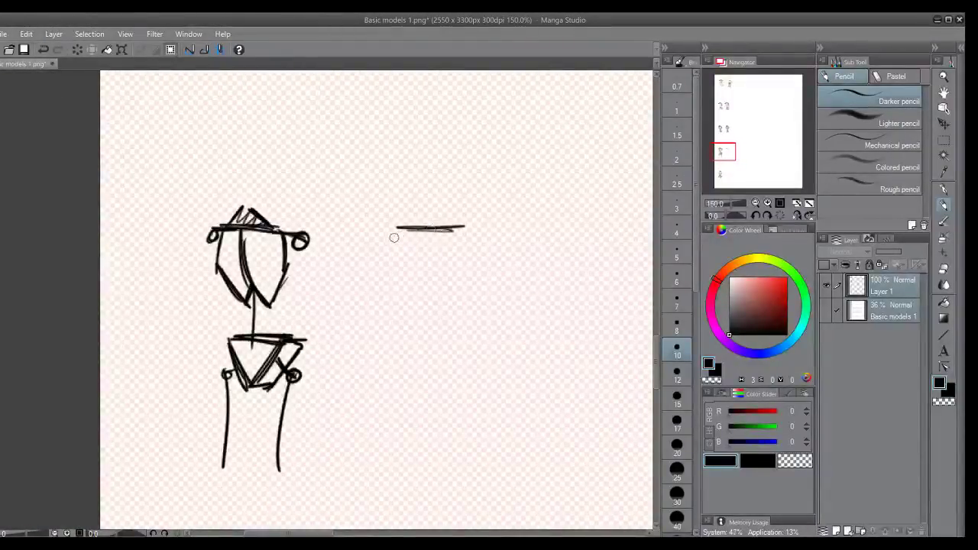
mouse_move(398, 225)
left_mouse_down()
mouse_move(419, 207)
mouse_move(456, 228)
mouse_move(413, 216)
mouse_move(420, 224)
mouse_move(428, 212)
left_mouse_up()
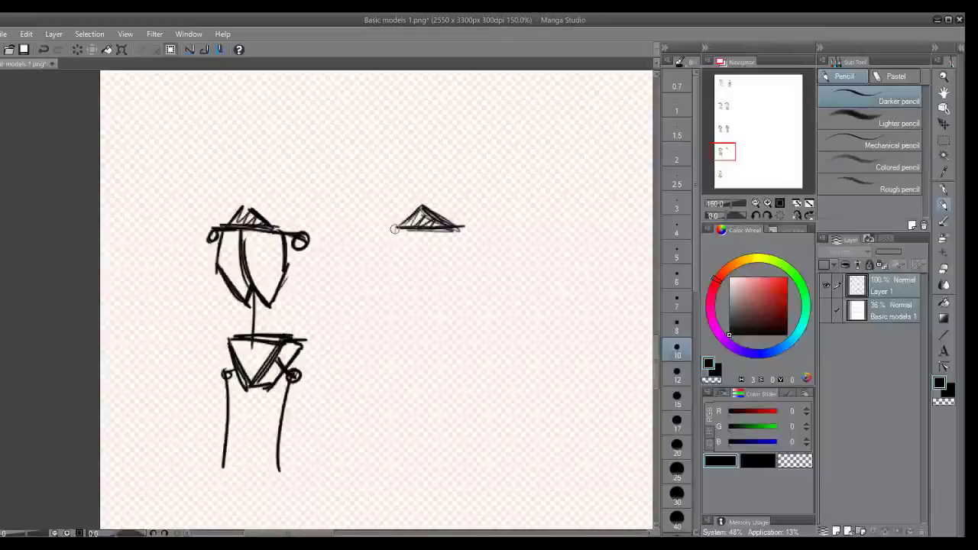
Step: Draw the fourth-row ribcage copy with curved sides, pointed lower ribs and an off-centre midline, and add a joint circle at each shoulder
left_click_drag(389, 255, 390, 276)
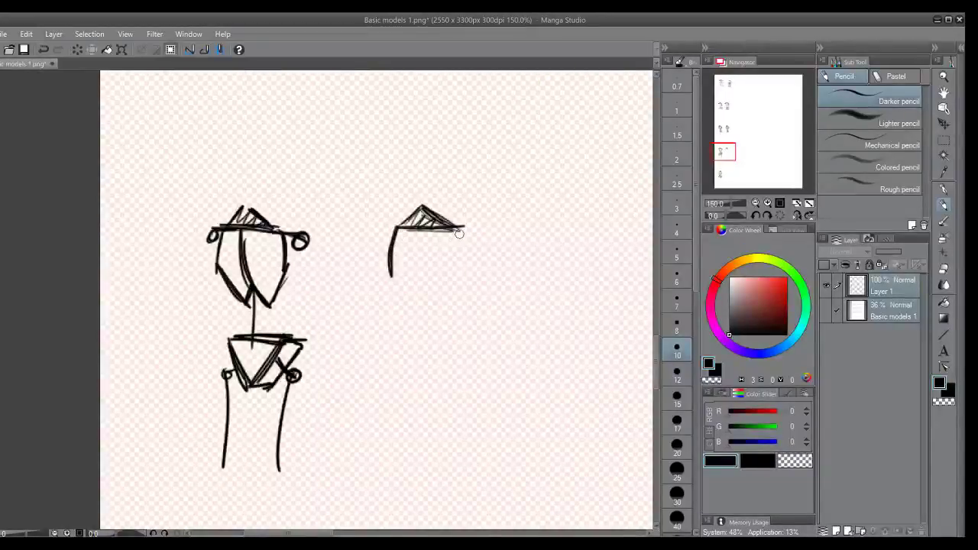
left_click_drag(461, 257, 461, 275)
left_click_drag(421, 212, 411, 315)
mouse_move(390, 277)
left_mouse_down()
mouse_move(413, 315)
mouse_move(415, 298)
mouse_move(428, 316)
left_mouse_up()
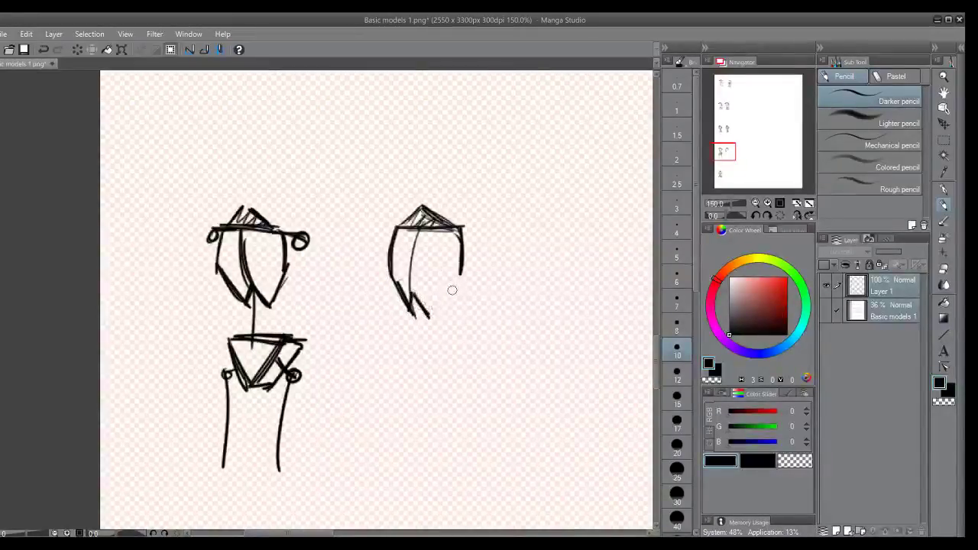
left_click_drag(460, 277, 428, 319)
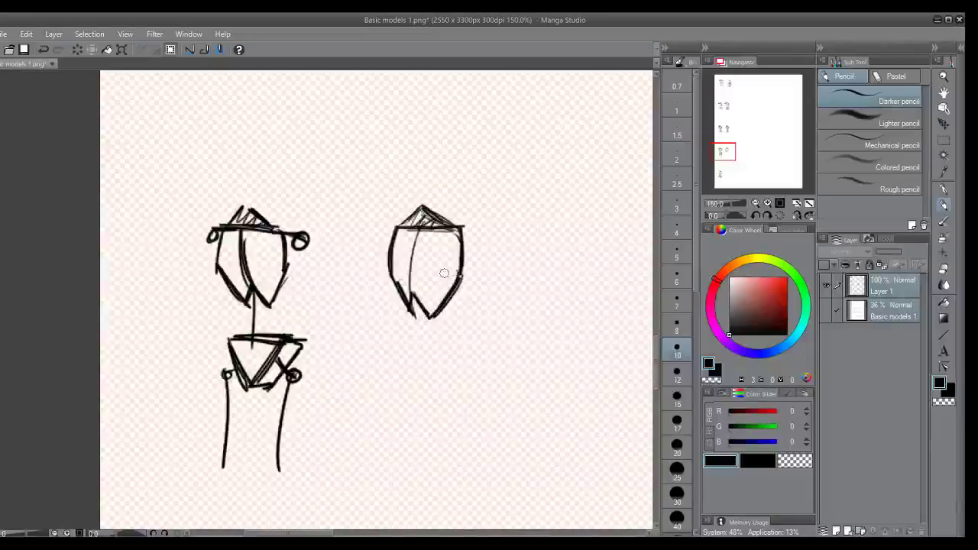
mouse_move(414, 246)
left_mouse_down()
mouse_move(410, 272)
mouse_move(412, 305)
left_mouse_up()
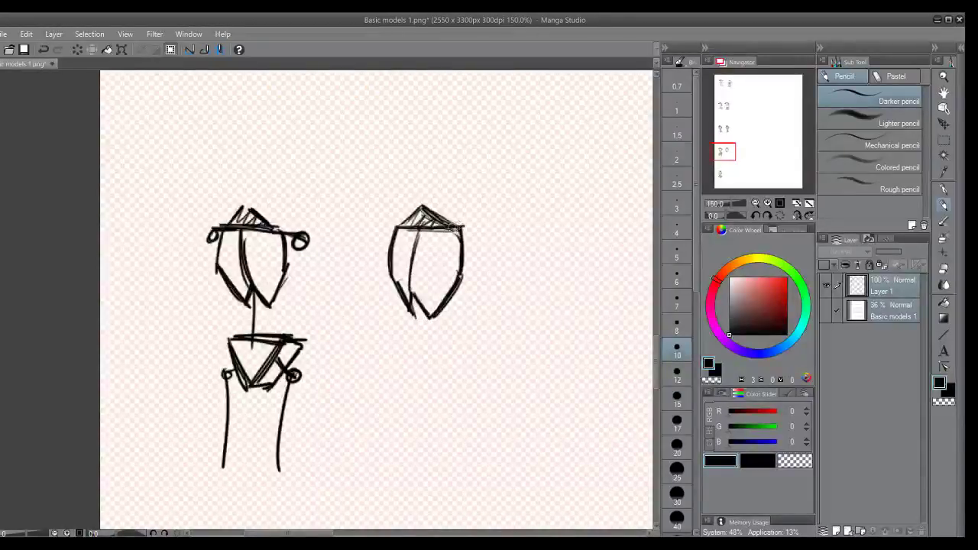
mouse_move(473, 235)
left_mouse_down()
mouse_move(467, 243)
mouse_move(478, 233)
left_mouse_up()
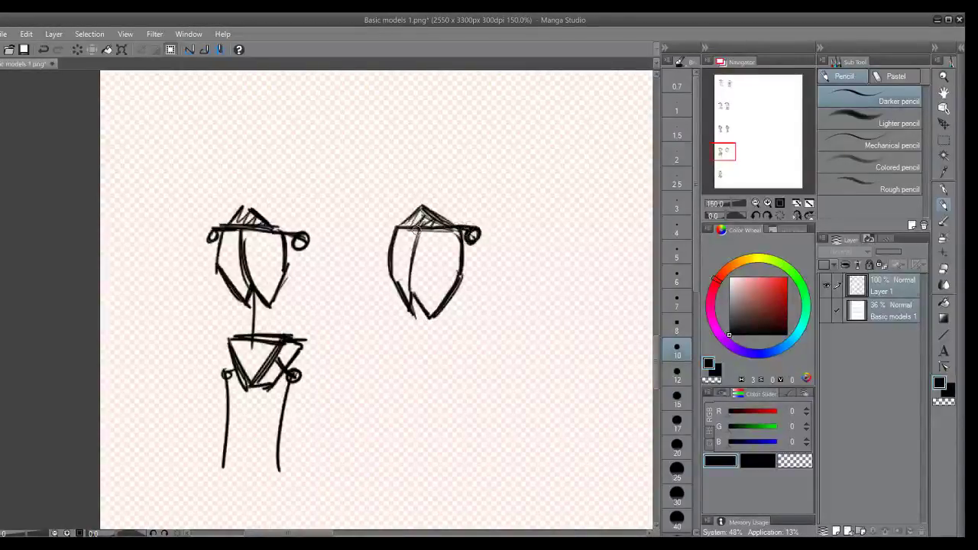
mouse_move(391, 223)
left_mouse_down()
mouse_move(380, 234)
mouse_move(391, 226)
left_mouse_up()
Step: Draw the spine and an angular pelvis with hip joint circles beneath the fourth-row ribcage copy
mouse_move(399, 289)
left_mouse_down()
mouse_move(417, 315)
mouse_move(418, 348)
mouse_move(451, 345)
left_mouse_up()
left_click_drag(391, 345, 421, 395)
mouse_move(448, 345)
left_mouse_down()
mouse_move(419, 376)
mouse_move(425, 397)
mouse_move(457, 352)
mouse_move(440, 344)
mouse_move(430, 365)
mouse_move(439, 338)
mouse_move(416, 395)
mouse_move(389, 353)
mouse_move(400, 348)
mouse_move(441, 373)
mouse_move(439, 364)
mouse_move(451, 400)
mouse_move(393, 388)
left_mouse_up()
Step: Draw a thigh line from each hip joint of the fourth-row copy, ending in a narrow knee shape
left_click_drag(728, 158, 726, 163)
mouse_move(468, 226)
left_mouse_down()
mouse_move(481, 264)
mouse_move(468, 348)
left_mouse_up()
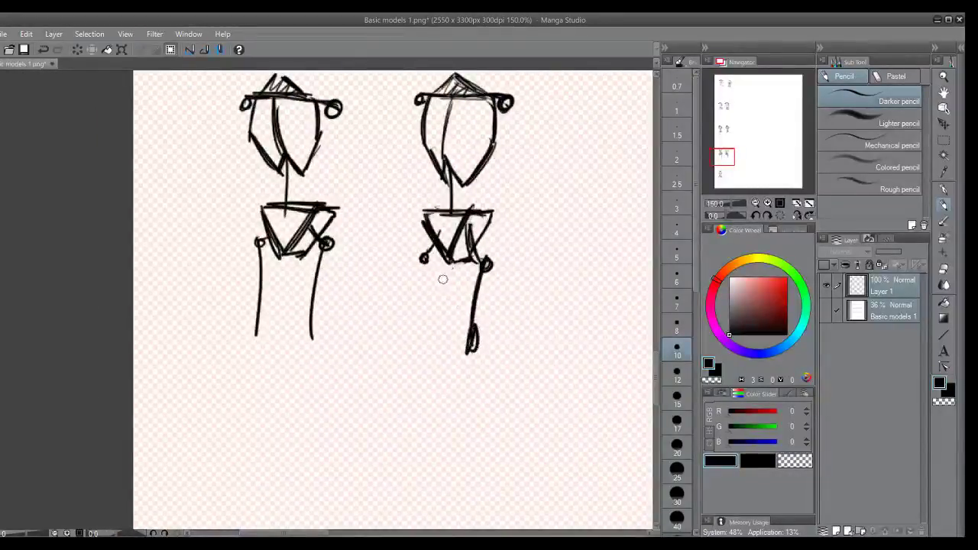
left_click_drag(423, 259, 423, 348)
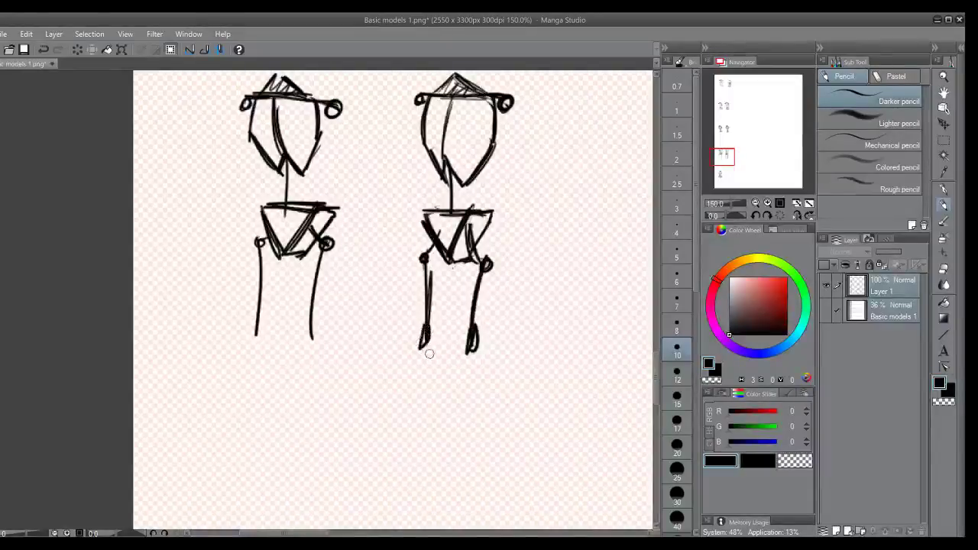
Step: Darken a hip line on the fifth-row sketch and draw the tapered upper ribcage with its chest line beside it
left_click_drag(723, 157, 724, 175)
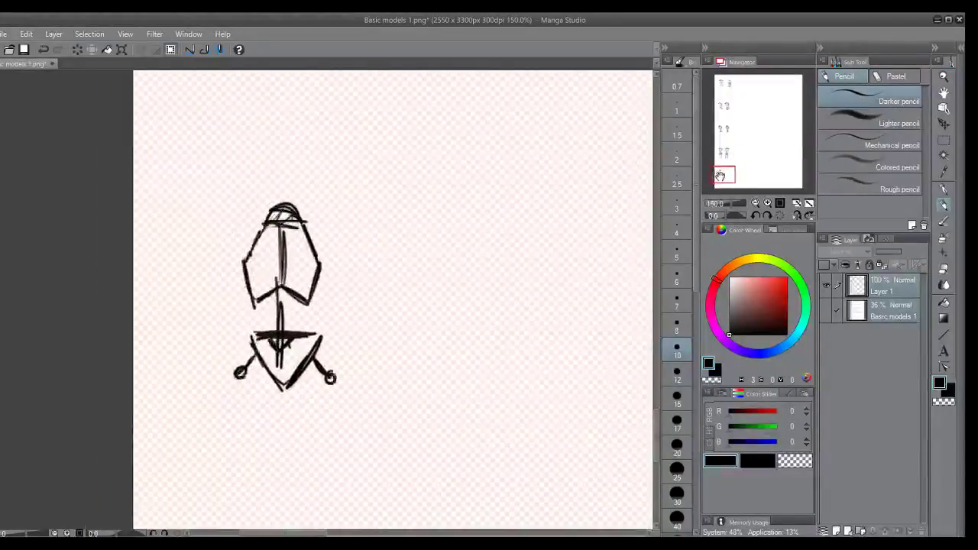
left_click_drag(266, 356, 250, 380)
mouse_move(413, 222)
left_mouse_down()
mouse_move(441, 223)
mouse_move(404, 254)
mouse_move(459, 251)
mouse_move(401, 264)
mouse_move(467, 270)
left_mouse_up()
mouse_move(456, 243)
left_mouse_down()
mouse_move(468, 269)
mouse_move(419, 302)
left_mouse_up()
Step: Add two pointed lower rib sections, a centre line and a rounded neck base to the fifth-row ribcage copy
left_click_drag(398, 270, 411, 309)
left_click_drag(401, 277, 415, 314)
left_click_drag(469, 275, 448, 313)
mouse_move(414, 315)
left_mouse_down()
mouse_move(430, 296)
mouse_move(446, 316)
left_mouse_up()
mouse_move(438, 224)
left_mouse_down()
mouse_move(433, 293)
mouse_move(434, 252)
left_mouse_up()
mouse_move(433, 211)
left_mouse_down()
mouse_move(420, 229)
mouse_move(434, 208)
left_mouse_up()
left_click_drag(433, 208, 457, 226)
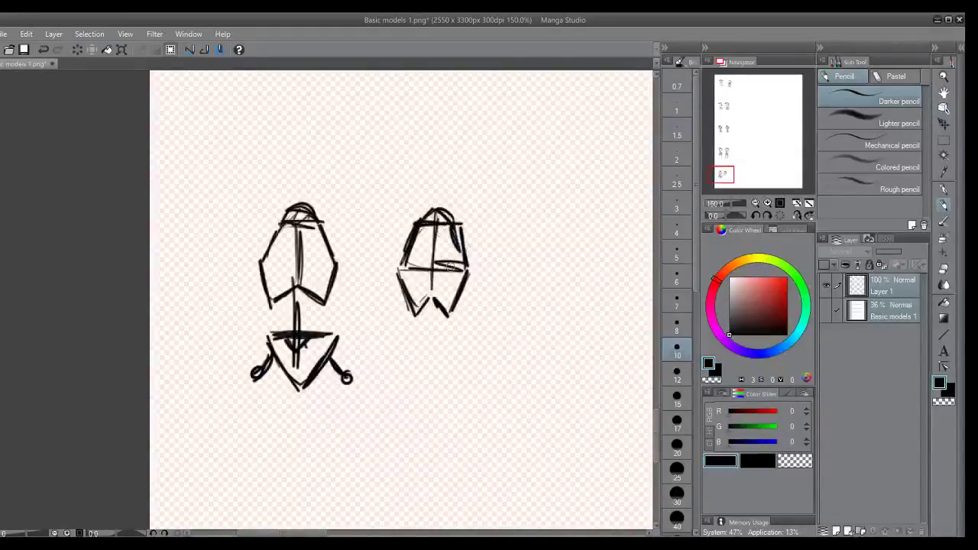
Step: Draw the spine and triangular pelvis with two hip lines ending in joint circles under the fifth-row ribcage copy
mouse_move(433, 273)
left_mouse_down()
mouse_move(431, 339)
mouse_move(467, 339)
left_mouse_up()
left_click_drag(398, 342, 431, 385)
mouse_move(402, 351)
left_mouse_down()
mouse_move(431, 386)
mouse_move(463, 344)
mouse_move(437, 387)
left_mouse_up()
left_click_drag(464, 342, 439, 385)
left_click_drag(410, 350, 395, 383)
left_click_drag(455, 364, 475, 384)
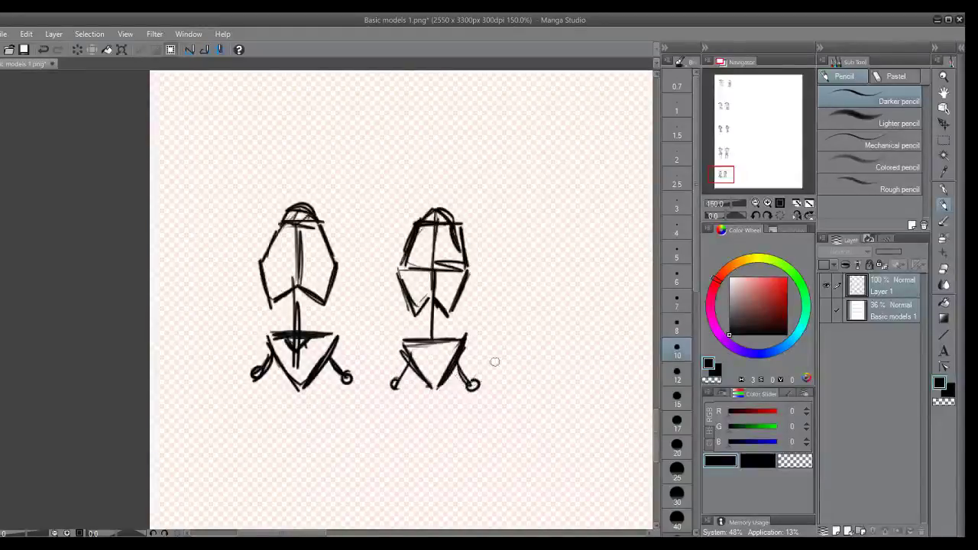
left_click_drag(405, 288, 408, 310)
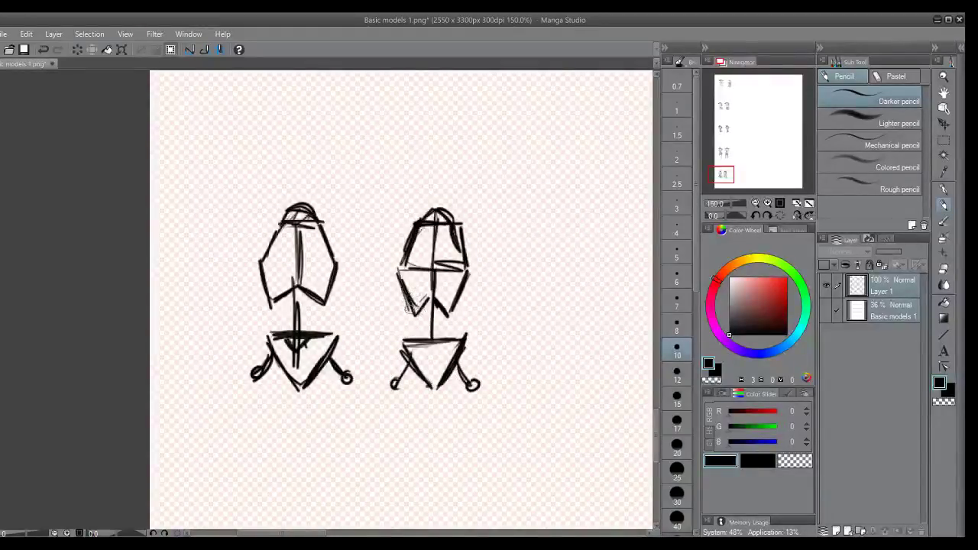
Step: Show the reference figures again, then rework and hatch the inner opening of the lower ribs on the second-row torso copy
mouse_move(726, 176)
left_mouse_down()
mouse_move(732, 112)
mouse_move(733, 140)
mouse_move(745, 119)
mouse_move(727, 84)
mouse_move(723, 104)
left_mouse_up()
left_click(755, 202)
left_click(755, 202)
left_click(755, 202)
left_click(755, 202)
left_click(768, 202)
left_click(768, 203)
left_click(770, 202)
left_click(770, 202)
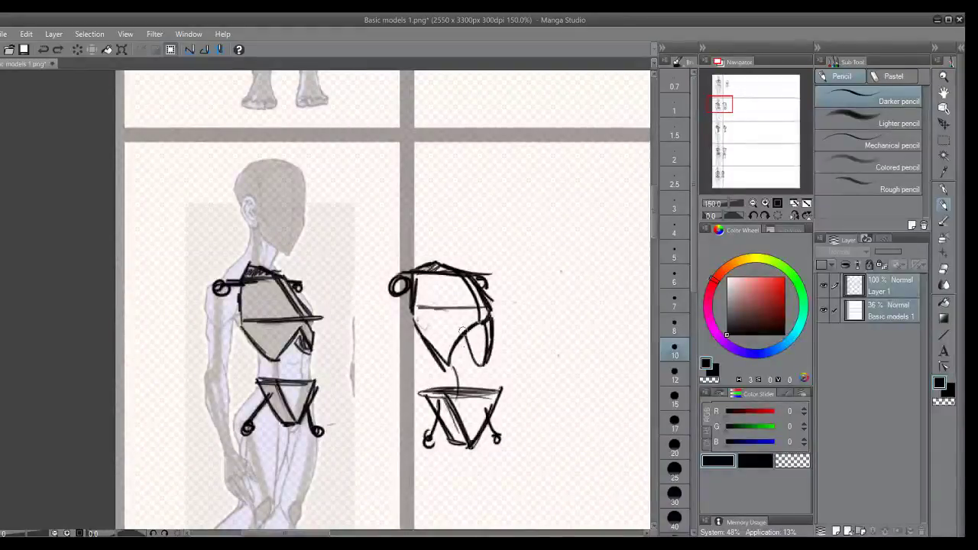
key("ctrl+z")
mouse_move(489, 321)
left_mouse_down()
mouse_move(484, 362)
mouse_move(467, 345)
left_mouse_up()
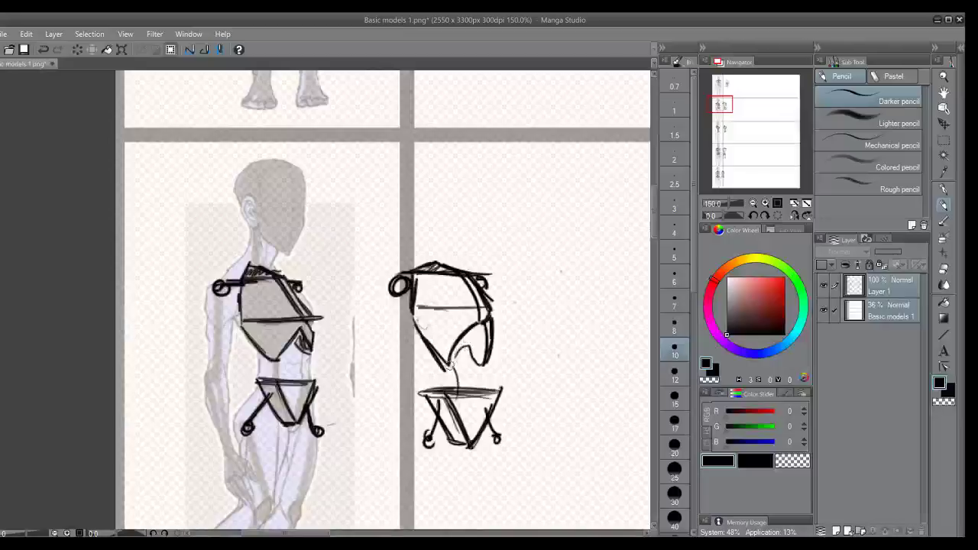
left_click_drag(460, 343, 478, 366)
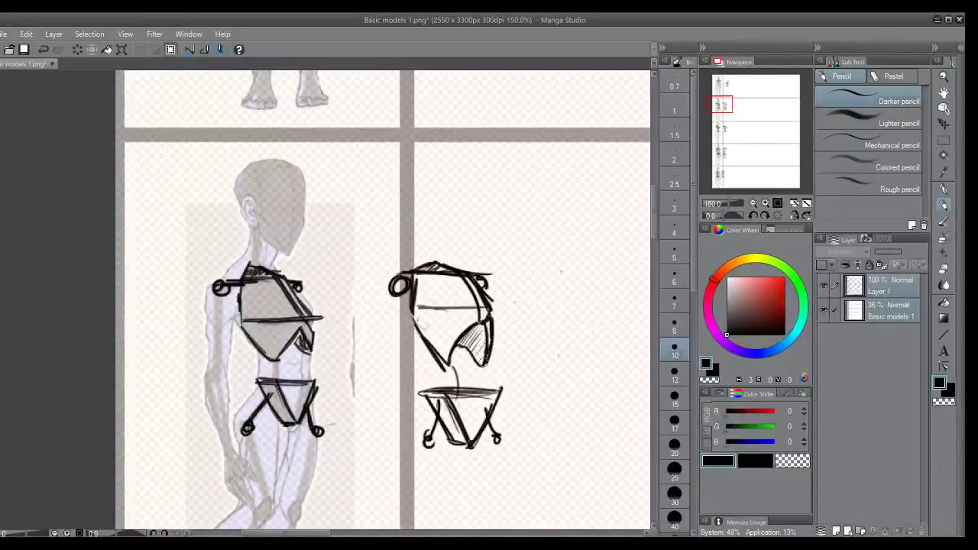
Step: Compare the fourth-row, fifth-row and first-row torso copies with their sketches over the reference figures
mouse_move(723, 109)
left_mouse_down()
mouse_move(726, 156)
mouse_move(728, 142)
left_mouse_up()
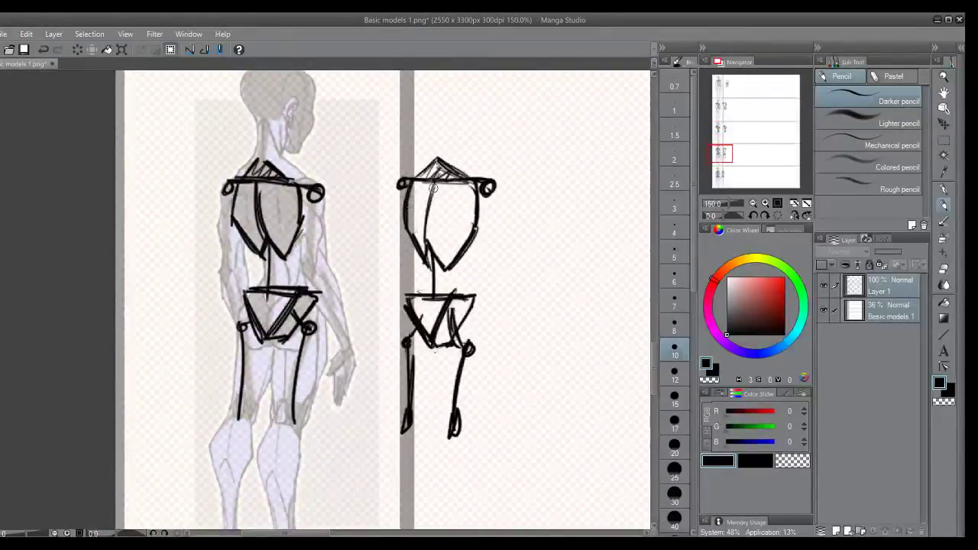
left_click_drag(722, 153, 725, 173)
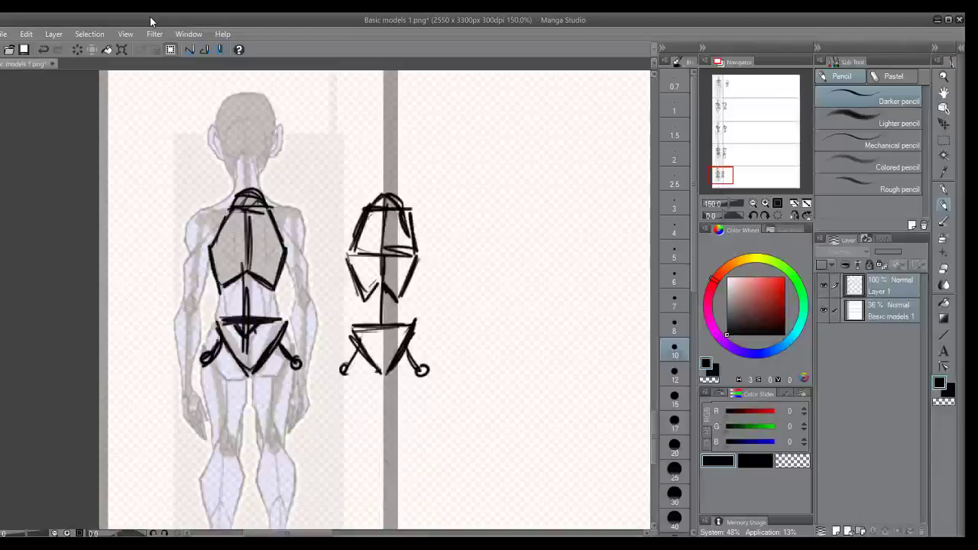
scroll(169, 178, "down", 4)
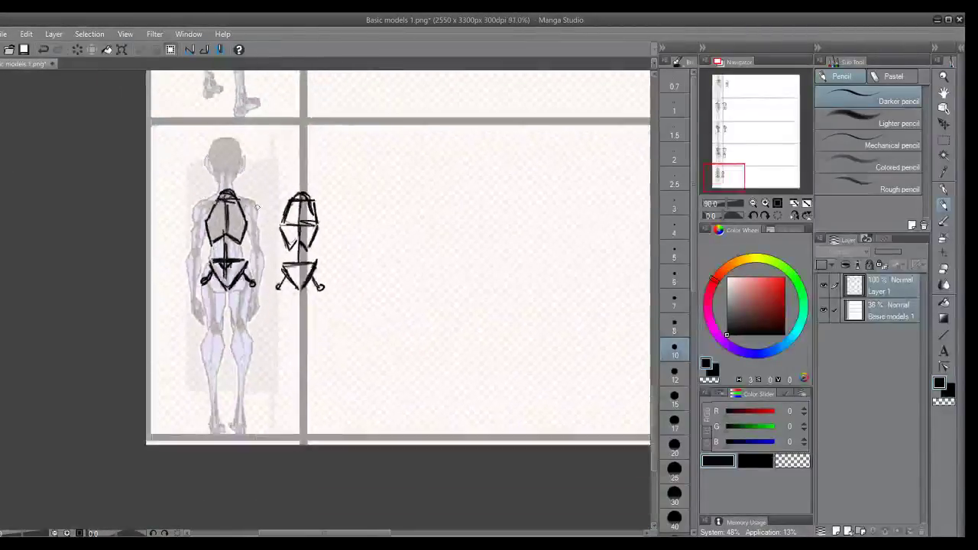
mouse_move(751, 159)
left_mouse_down()
mouse_move(739, 166)
mouse_move(732, 84)
mouse_move(737, 164)
mouse_move(736, 154)
left_mouse_up()
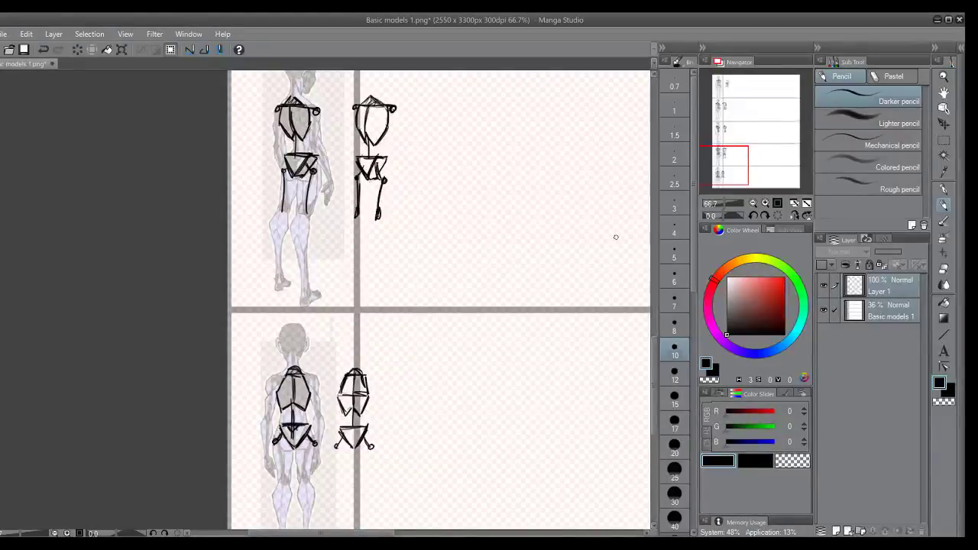
left_click(765, 202)
mouse_move(732, 164)
left_mouse_down()
mouse_move(735, 173)
mouse_move(731, 84)
left_mouse_up()
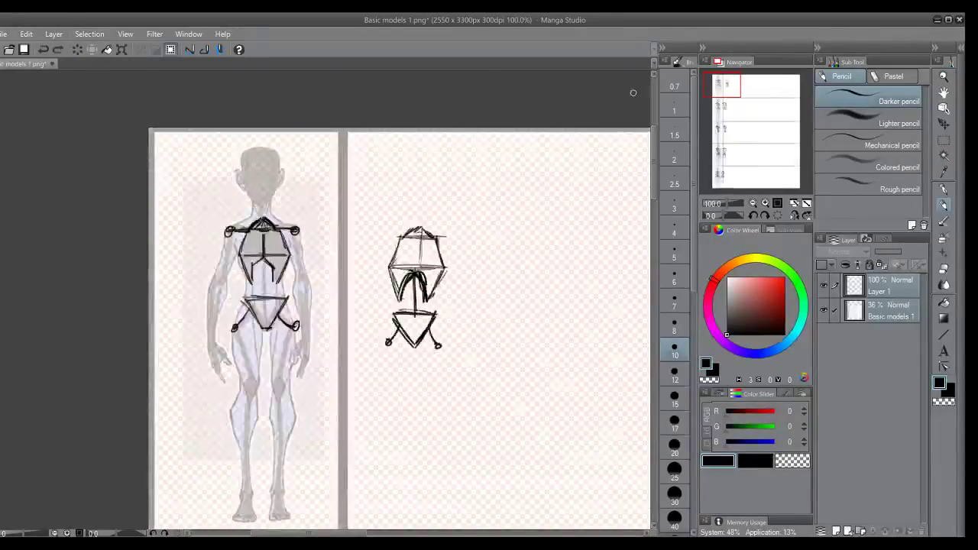
Step: Clear all the sketches from Layer 1
left_click(882, 290)
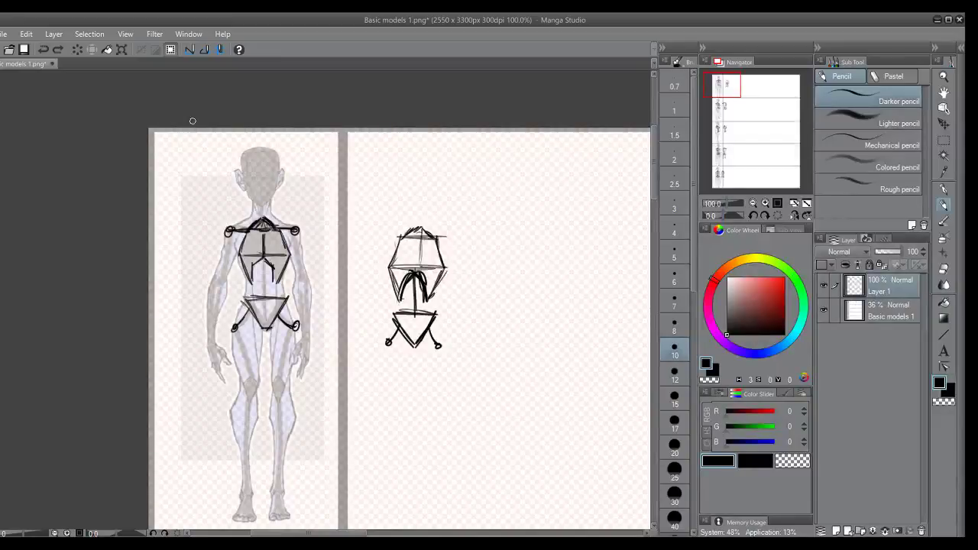
left_click(76, 50)
Step: Draw a trapezoid for the upper ribcage over the first reference figure's chest, widening from the collar line to the chest line
left_click_drag(730, 81, 733, 84)
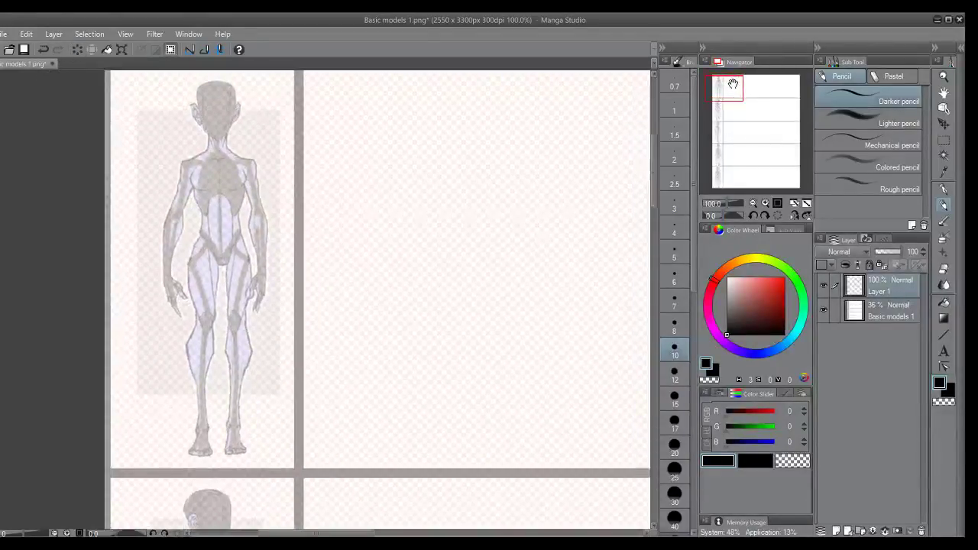
left_click(767, 203)
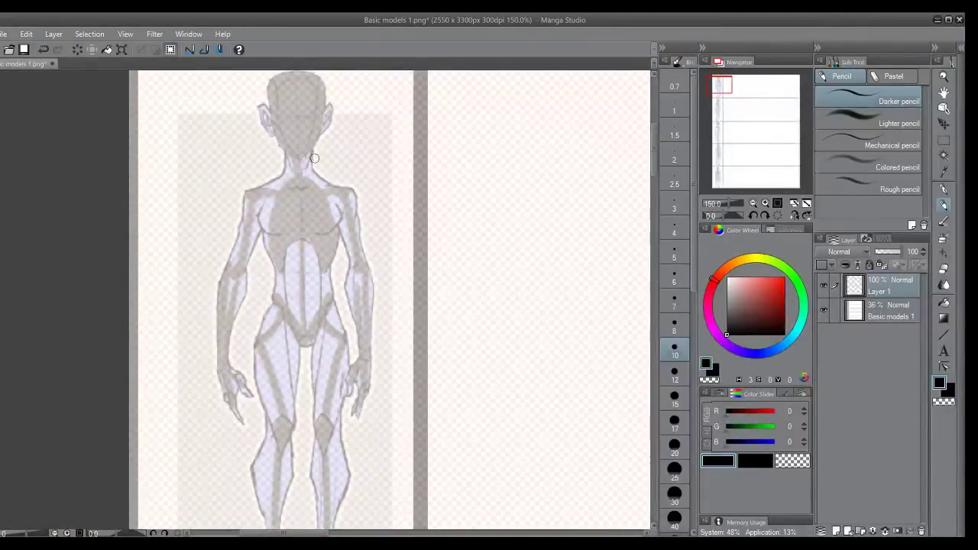
left_click_drag(282, 193, 319, 192)
key("ctrl+z")
mouse_move(283, 192)
left_mouse_down()
mouse_move(319, 190)
mouse_move(279, 191)
mouse_move(265, 234)
left_mouse_up()
key("ctrl+z")
key("ctrl+z")
left_click_drag(279, 192, 269, 235)
left_click_drag(325, 191, 337, 236)
key("ctrl+z")
left_click_drag(271, 233, 337, 235)
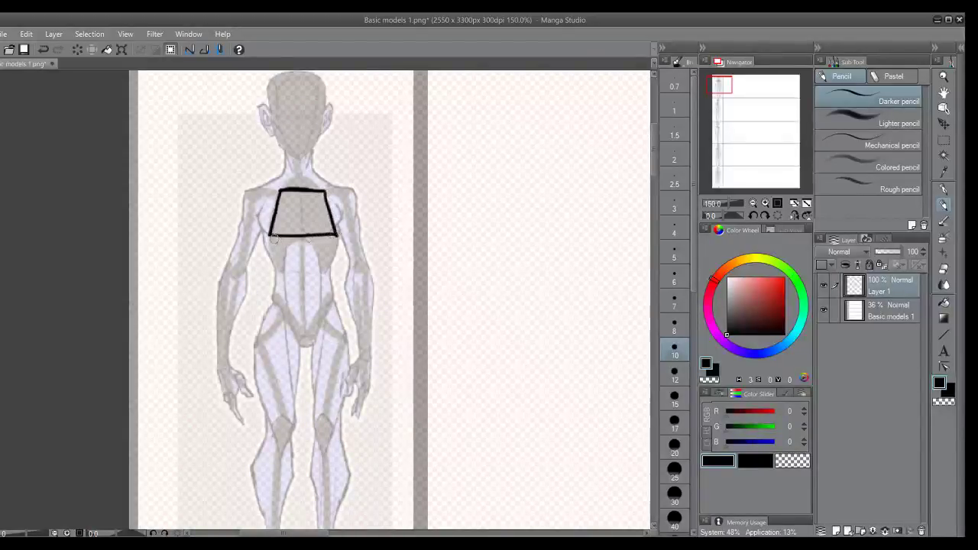
Step: Add tapering lower ribs with a rounded central arch below the trapezoid, and a vertical centre line through the upper ribcage
left_click_drag(269, 235, 282, 277)
key("ctrl+z")
left_click_drag(269, 239, 281, 272)
left_click_drag(269, 238, 282, 272)
mouse_move(331, 254)
left_mouse_down()
mouse_move(323, 275)
mouse_move(287, 246)
mouse_move(316, 243)
mouse_move(317, 268)
left_mouse_up()
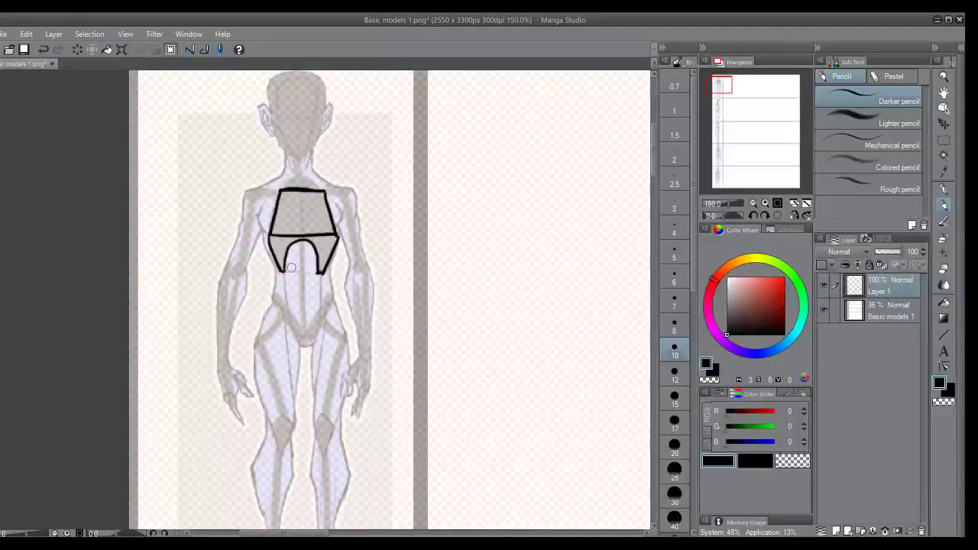
left_click_drag(301, 189, 302, 224)
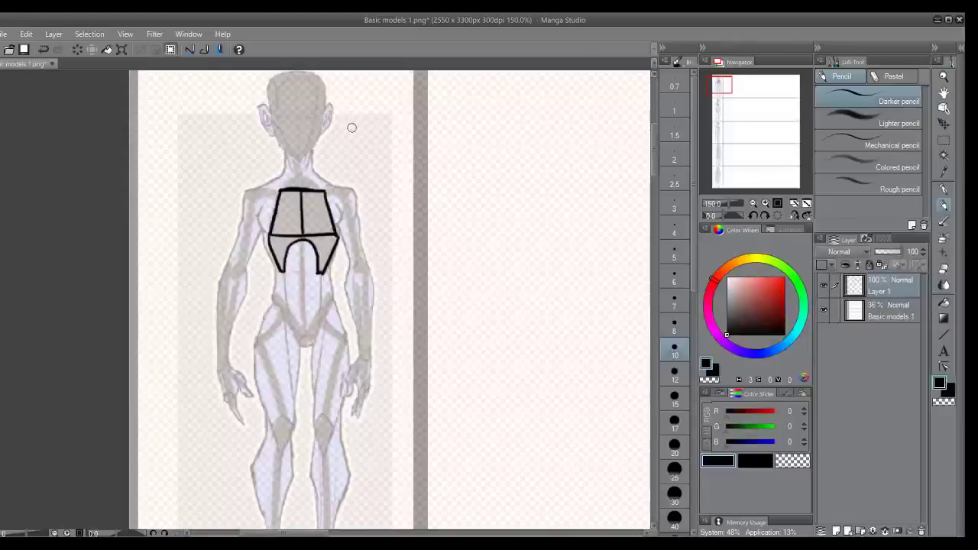
Step: Extend collar lines to shoulder joint circles on both sides and draw the upper-arm lines down to elbow circles
mouse_move(283, 190)
left_mouse_down()
mouse_move(247, 194)
mouse_move(246, 202)
mouse_move(254, 193)
left_mouse_up()
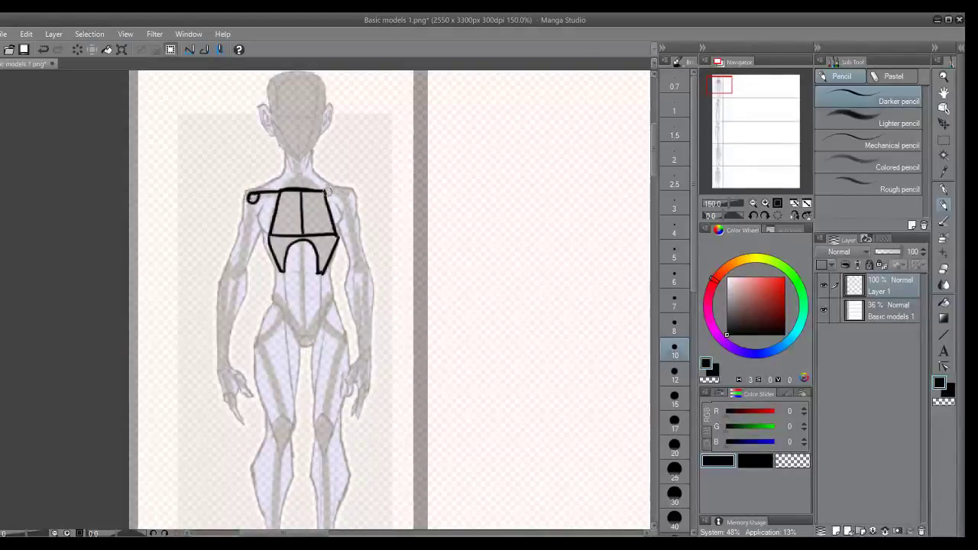
mouse_move(323, 191)
left_mouse_down()
mouse_move(350, 198)
mouse_move(343, 191)
left_mouse_up()
mouse_move(252, 197)
left_mouse_down()
mouse_move(234, 277)
mouse_move(243, 266)
left_mouse_up()
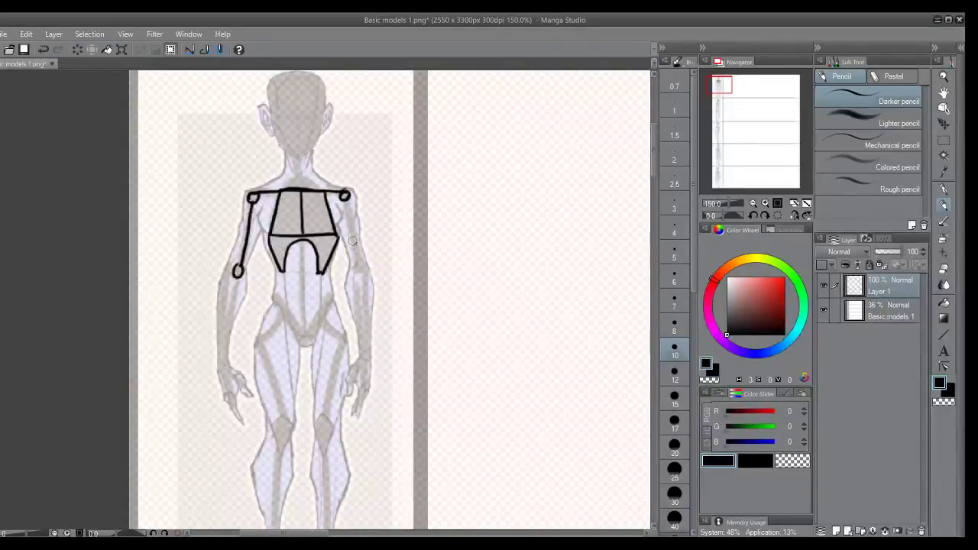
mouse_move(345, 197)
left_mouse_down()
mouse_move(362, 268)
mouse_move(356, 260)
left_mouse_up()
left_click_drag(714, 86, 715, 90)
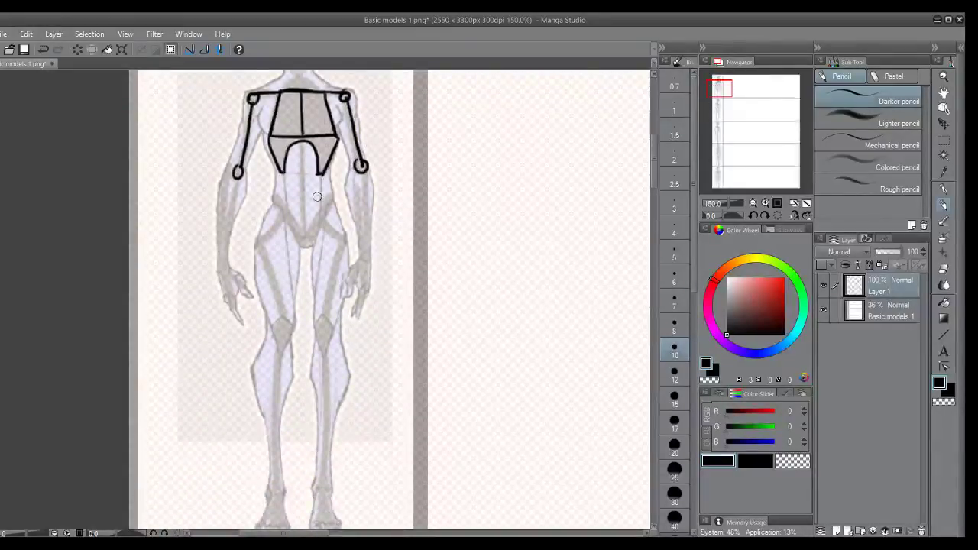
mouse_move(272, 197)
left_mouse_down()
mouse_move(322, 198)
mouse_move(273, 197)
mouse_move(337, 199)
left_mouse_up()
key("ctrl+z")
key("ctrl+z")
left_click_drag(273, 196, 337, 198)
key("ctrl+z")
key("ctrl+z")
Step: Outline the pelvis as an inverted trapezoid over the first figure's hips and add one hip line ending in a joint circle
left_click_drag(300, 245, 312, 245)
mouse_move(272, 199)
left_mouse_down()
mouse_move(300, 244)
mouse_move(314, 245)
mouse_move(338, 197)
left_mouse_up()
left_click_drag(278, 220, 259, 243)
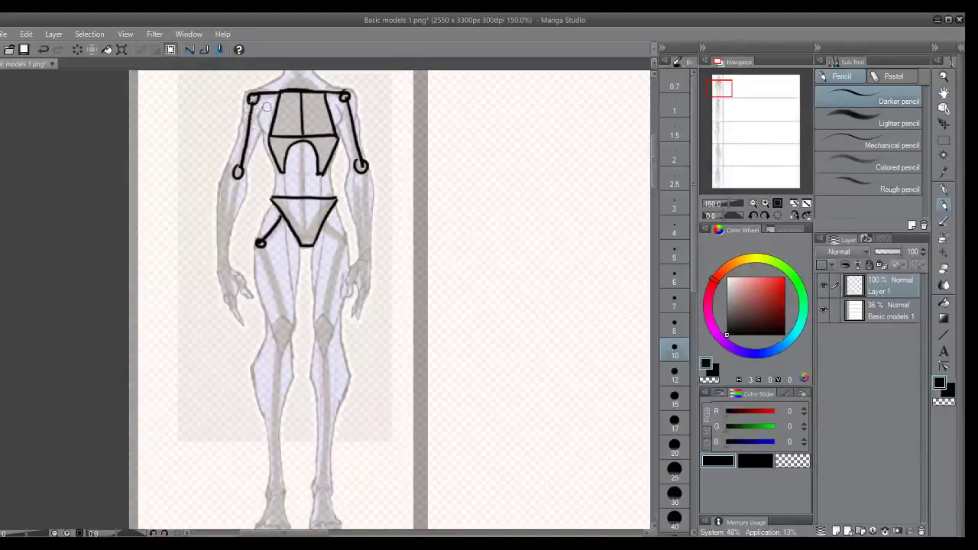
Step: Add the second hip line with its joint circle, both thigh lines down to the knees and a spine line on the first figure
left_click_drag(325, 218, 344, 241)
left_click_drag(260, 243, 285, 321)
left_click_drag(343, 243, 327, 323)
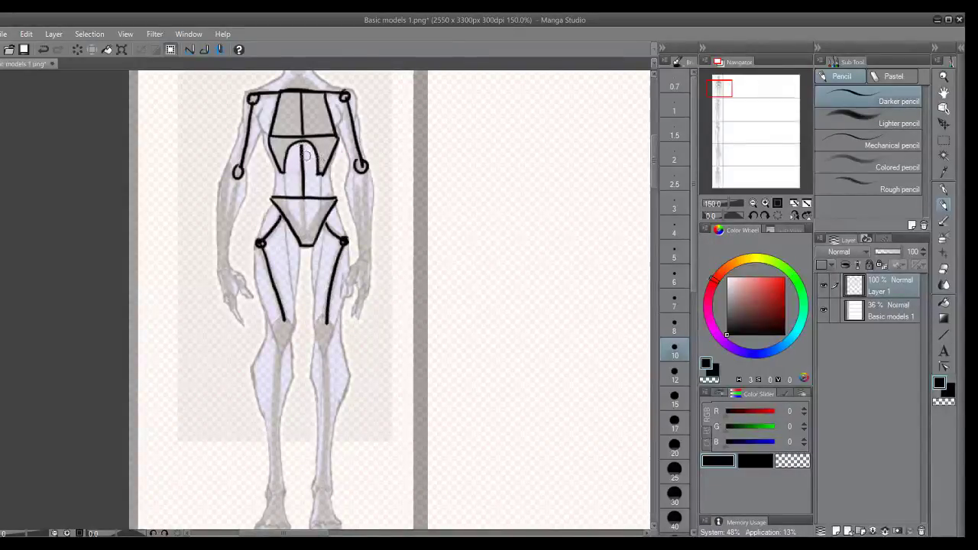
Step: Draw a small hatched cap above the first figure's collar line to mark the neck base
left_click(721, 85)
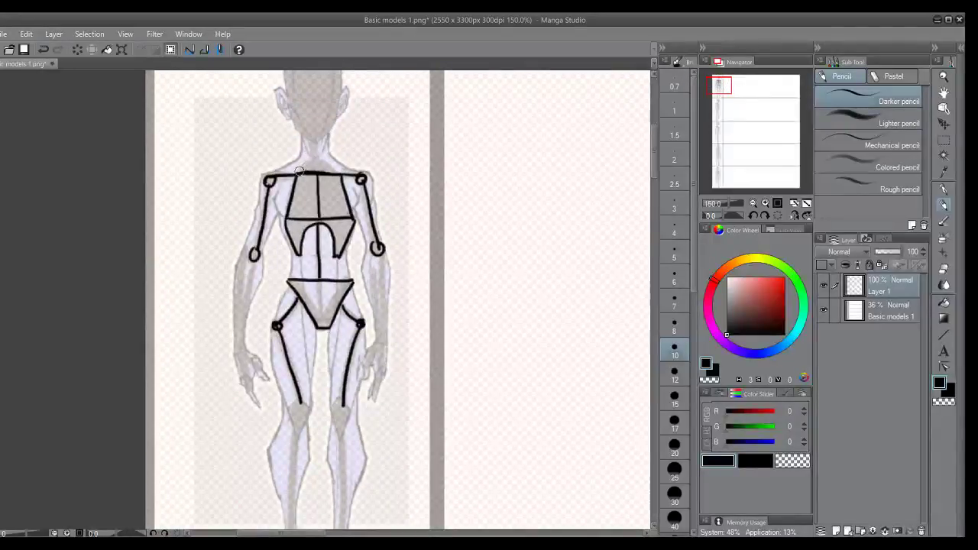
mouse_move(298, 173)
left_mouse_down()
mouse_move(319, 158)
mouse_move(334, 173)
left_mouse_up()
key("ctrl+z")
mouse_move(298, 174)
left_mouse_down()
mouse_move(320, 159)
mouse_move(338, 172)
mouse_move(298, 171)
mouse_move(328, 167)
mouse_move(300, 168)
mouse_move(314, 174)
mouse_move(308, 162)
mouse_move(297, 173)
left_mouse_up()
key("ctrl+z")
key("ctrl+z")
key("ctrl+z")
mouse_move(323, 161)
left_mouse_down()
mouse_move(337, 174)
mouse_move(333, 164)
left_mouse_up()
key("ctrl+z")
key("ctrl+z")
key("ctrl+z")
left_click_drag(306, 172, 318, 168)
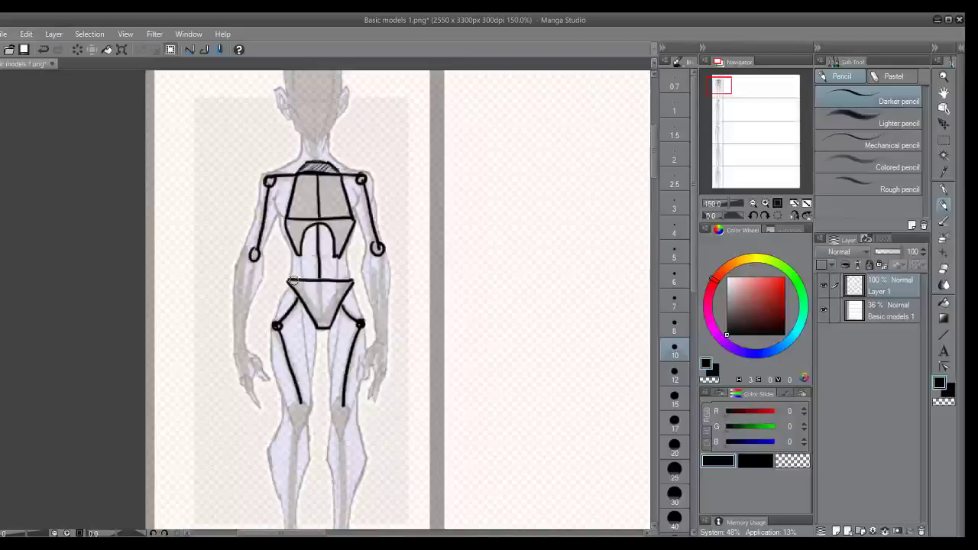
Step: Draw a small hatched trapezoid at the neck base of the second, three-quarter-view figure
left_click_drag(719, 85, 656, 111)
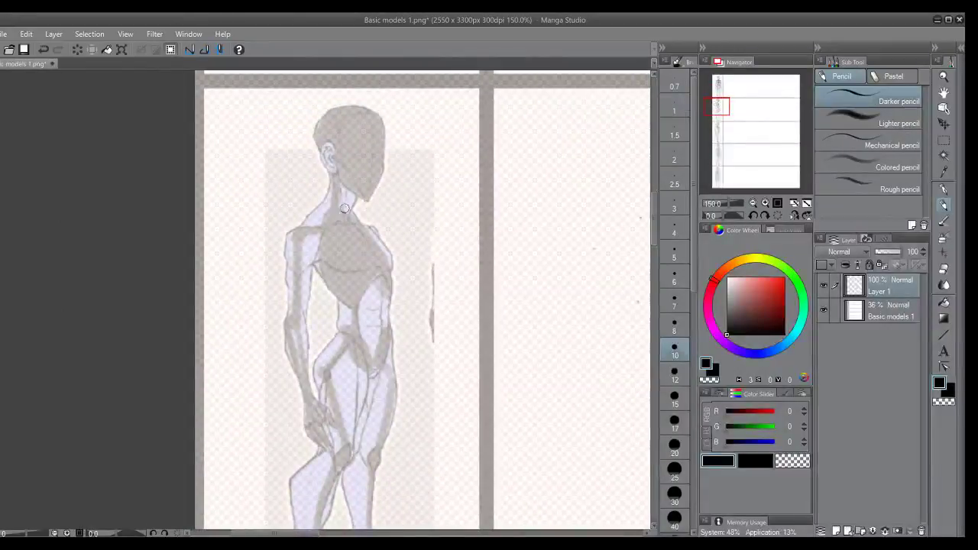
key("ctrl+z")
mouse_move(338, 208)
left_mouse_down()
mouse_move(325, 222)
mouse_move(356, 222)
left_mouse_up()
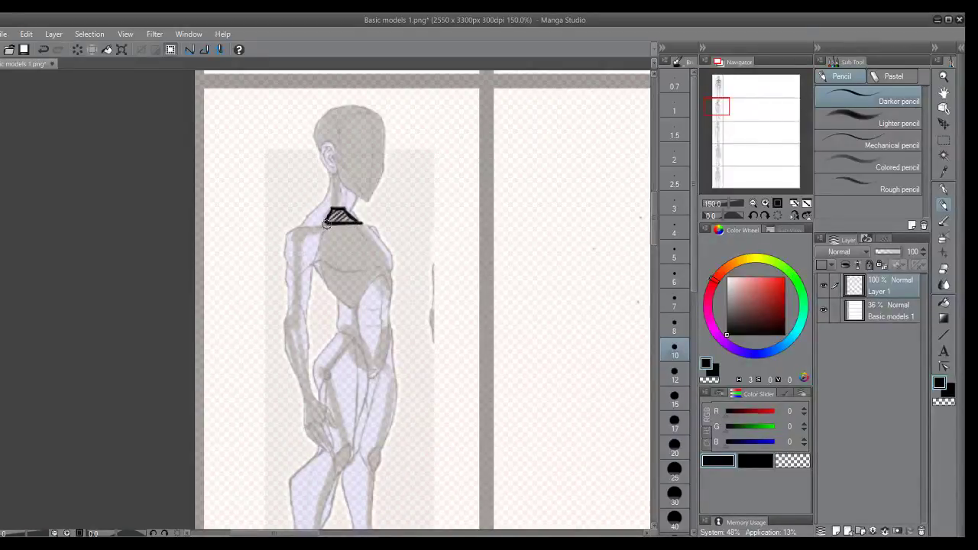
Step: Outline the second figure's upper ribcage down to the chest line, with a second slanted edge for the far side plane
key("ctrl+z")
left_click_drag(356, 227, 386, 269)
mouse_move(326, 225)
left_mouse_down()
mouse_move(319, 263)
mouse_move(394, 266)
left_mouse_up()
key("ctrl+z")
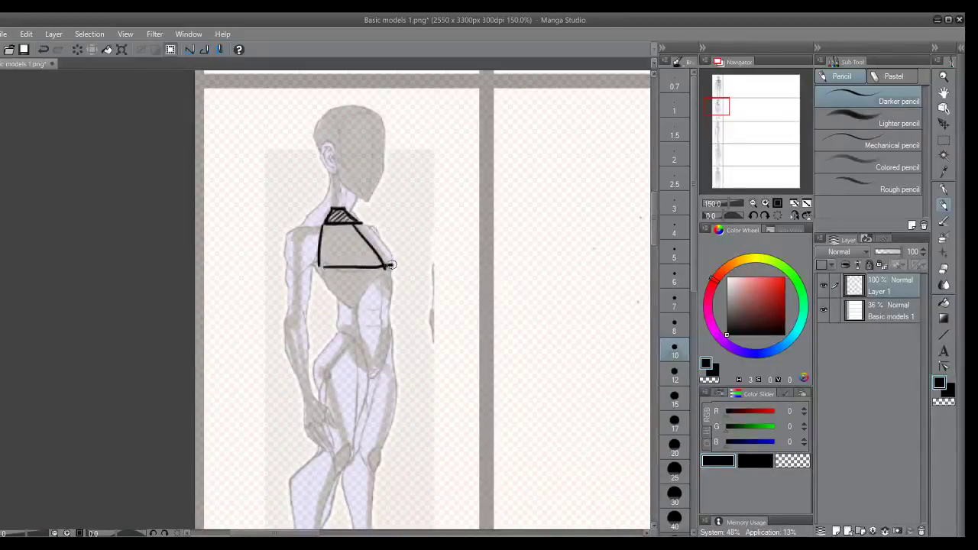
left_click_drag(362, 223, 388, 260)
key("ctrl+z")
left_click_drag(363, 224, 392, 267)
Step: Add the tapering lower ribs with a curved arch and extend the collar line to shoulder joint circles on the second figure
mouse_move(356, 306)
left_mouse_down()
mouse_move(384, 277)
mouse_move(393, 292)
left_mouse_up()
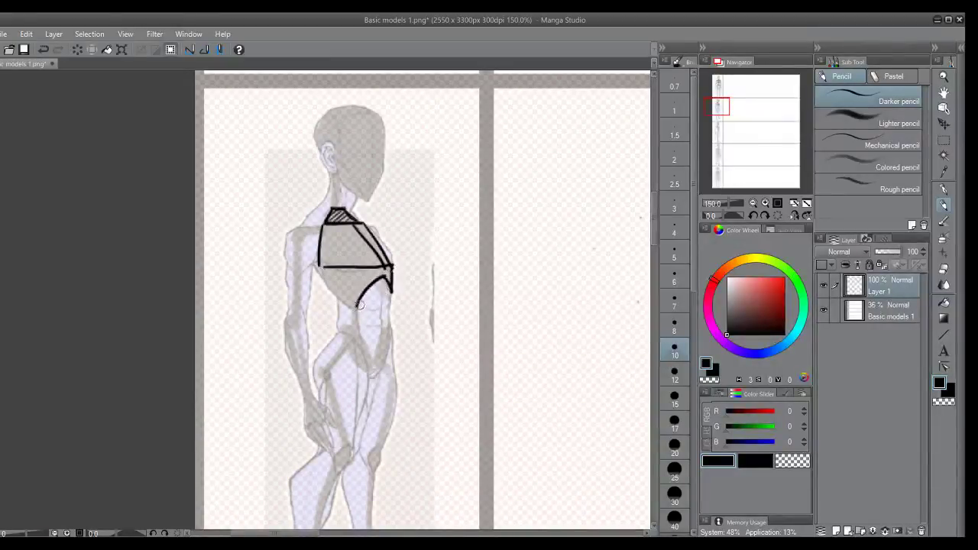
left_click_drag(320, 268, 346, 309)
mouse_move(329, 221)
left_mouse_down()
mouse_move(300, 227)
mouse_move(294, 241)
mouse_move(307, 230)
left_mouse_up()
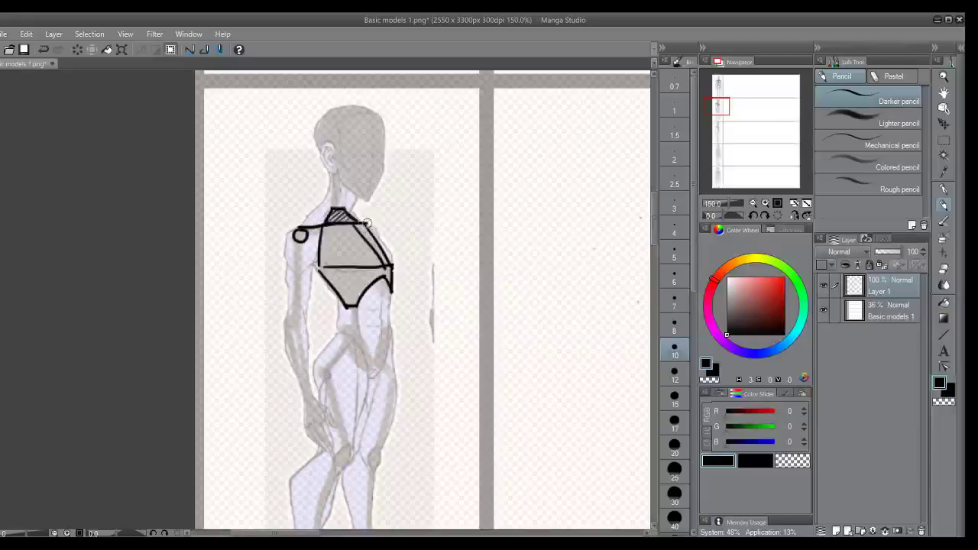
left_click_drag(375, 228, 366, 232)
Step: Draw the second figure's spine line below the ribs, a waist line and a slanted pelvis centre line
mouse_move(355, 308)
left_mouse_down()
mouse_move(357, 330)
mouse_move(393, 329)
mouse_move(375, 371)
left_mouse_up()
key("ctrl+z")
left_click_drag(357, 331, 373, 375)
key("ctrl+z")
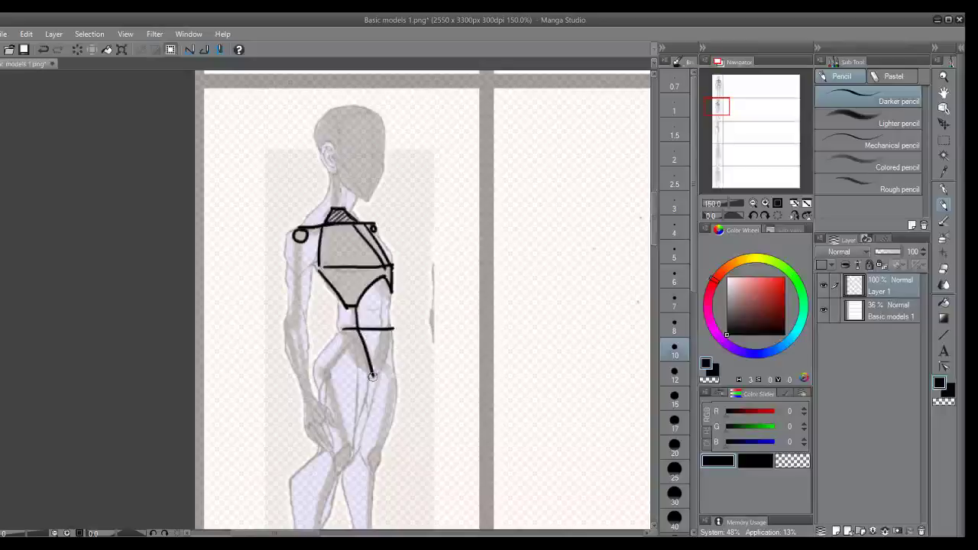
Step: Outline the second figure's pelvis as an inverted trapezoid and add hip lines ending in joint circles
left_click_drag(357, 328, 365, 357)
left_click_drag(393, 332, 372, 375)
key("ctrl+z")
left_click_drag(358, 371, 367, 372)
key("ctrl+z")
mouse_move(335, 330)
left_mouse_down()
mouse_move(355, 367)
mouse_move(343, 347)
mouse_move(324, 371)
left_mouse_up()
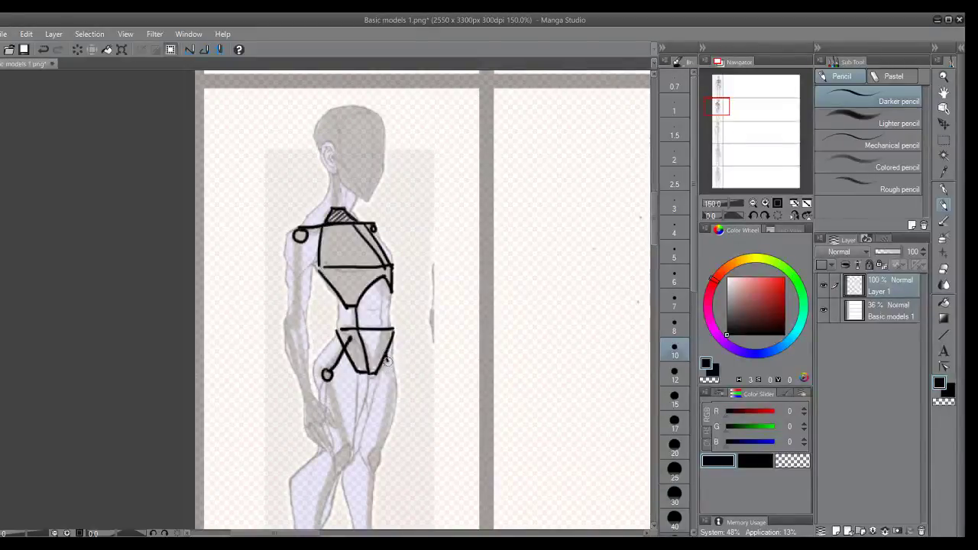
Step: Draw a narrow wedge and a collar line at the neck base of the third, side-view figure
left_click_drag(736, 122, 716, 135)
left_click_drag(329, 174, 327, 175)
key("ctrl+z")
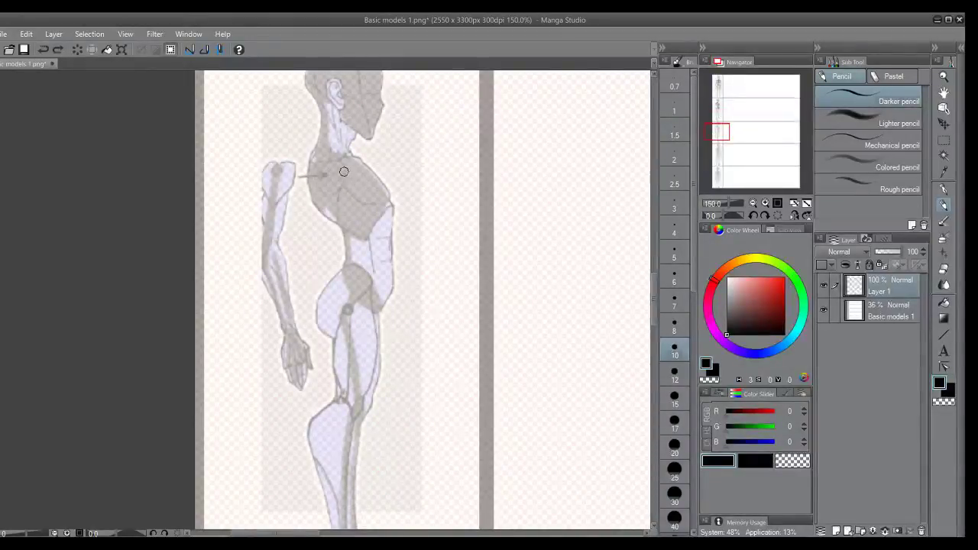
mouse_move(363, 159)
left_mouse_down()
mouse_move(310, 158)
mouse_move(365, 159)
mouse_move(321, 137)
mouse_move(329, 151)
left_mouse_up()
key("ctrl+z")
key("ctrl+z")
key("ctrl+z")
Step: Outline the third figure's upper ribcage with a rounded back, a slanted chest edge and a horizontal chest line
mouse_move(312, 152)
left_mouse_down()
mouse_move(312, 177)
mouse_move(336, 204)
left_mouse_up()
key("ctrl+z")
mouse_move(312, 153)
left_mouse_down()
mouse_move(321, 198)
mouse_move(312, 199)
mouse_move(379, 190)
left_mouse_up()
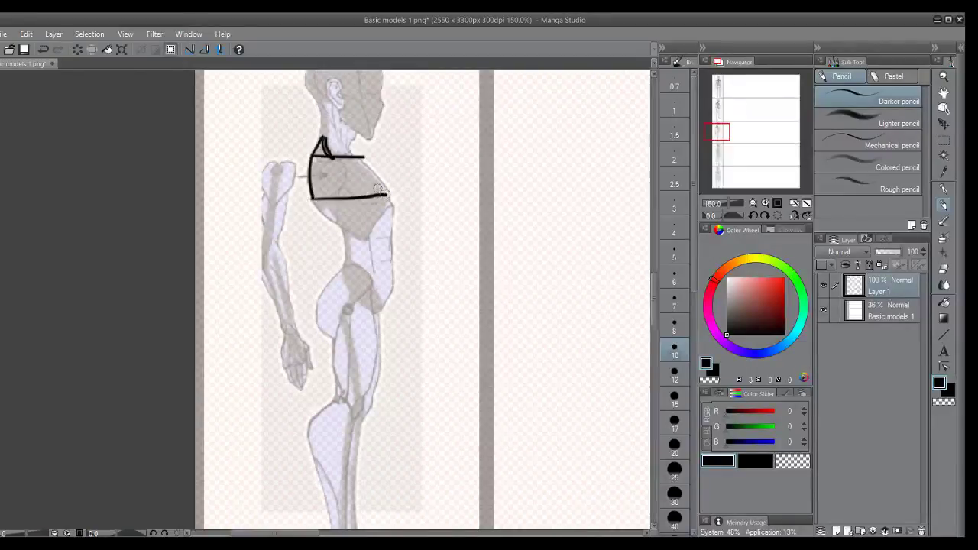
key("ctrl+z")
mouse_move(311, 153)
left_mouse_down()
mouse_move(311, 199)
mouse_move(325, 202)
mouse_move(313, 203)
mouse_move(385, 201)
left_mouse_up()
left_click_drag(364, 156, 397, 202)
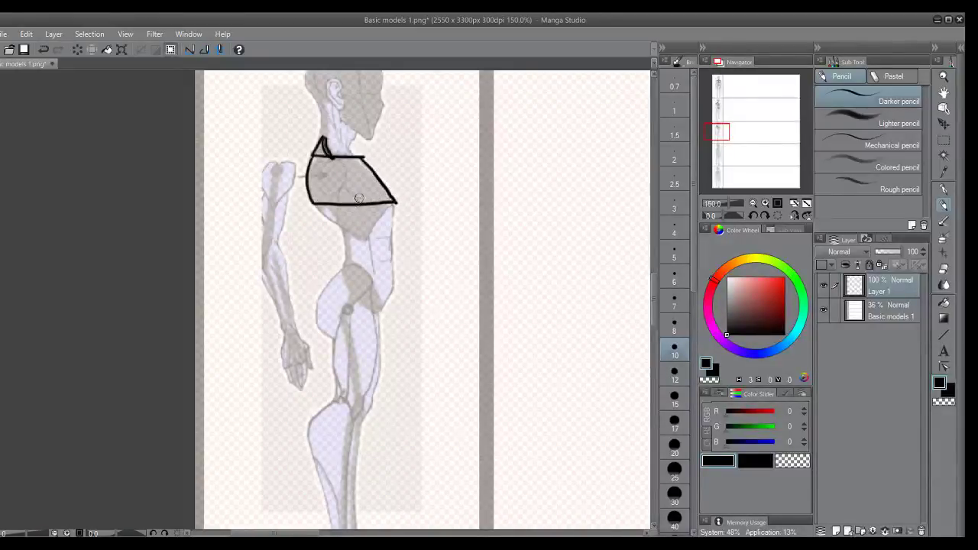
Step: Draw the third figure's lower ribs tapering from the chest line to a point, with a curved front edge
left_click_drag(317, 207, 371, 245)
key("ctrl+z")
mouse_move(312, 205)
left_mouse_down()
mouse_move(371, 243)
mouse_move(320, 211)
mouse_move(365, 238)
left_mouse_up()
key("ctrl+z")
left_click_drag(395, 203, 366, 238)
key("ctrl+z")
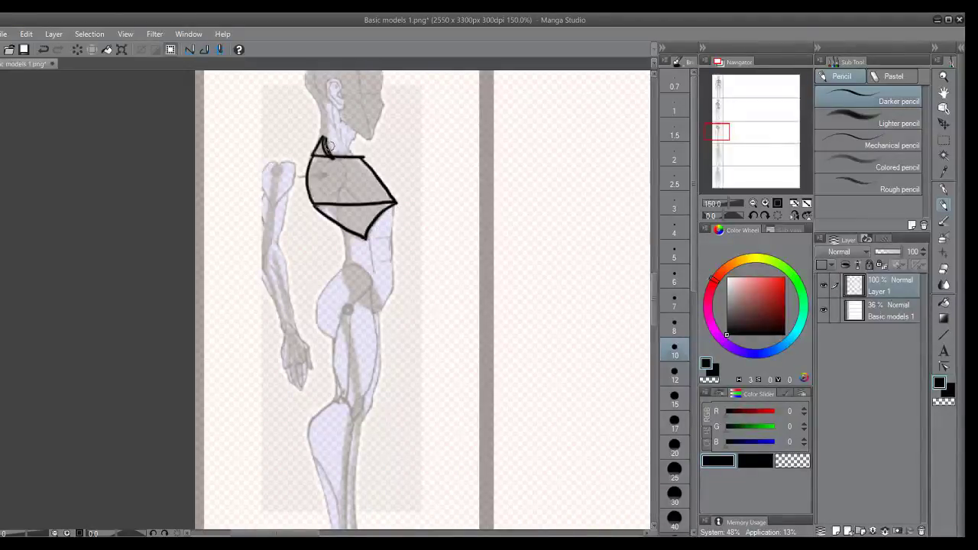
Step: Mark the shoulder joint as a filled dot on the third figure's ribcage and draw the spine line down to the waist
mouse_move(717, 134)
left_mouse_down()
mouse_move(716, 112)
mouse_move(715, 132)
left_mouse_up()
left_click_drag(380, 256, 383, 256)
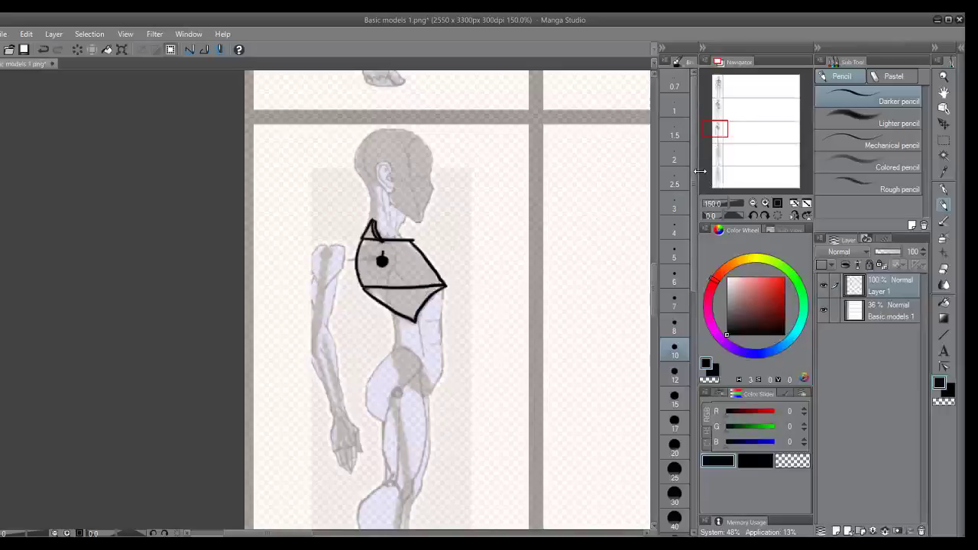
left_click_drag(717, 129, 719, 132)
left_click_drag(344, 215, 348, 246)
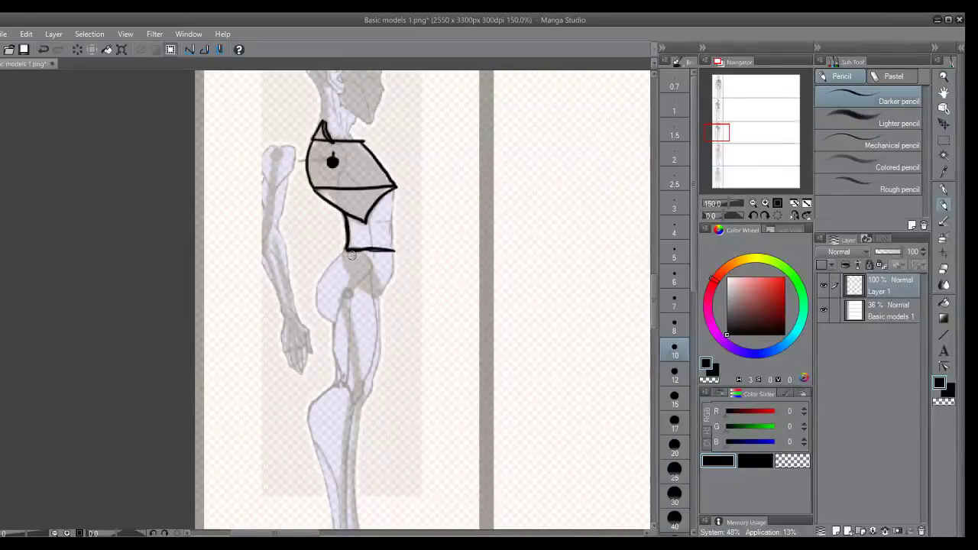
left_click_drag(362, 250, 385, 290)
key("ctrl+z")
left_click_drag(344, 251, 354, 251)
mouse_move(719, 132)
left_mouse_down()
mouse_move(713, 107)
mouse_move(708, 135)
left_mouse_up()
left_click_drag(362, 202, 379, 234)
left_click_drag(356, 203, 380, 240)
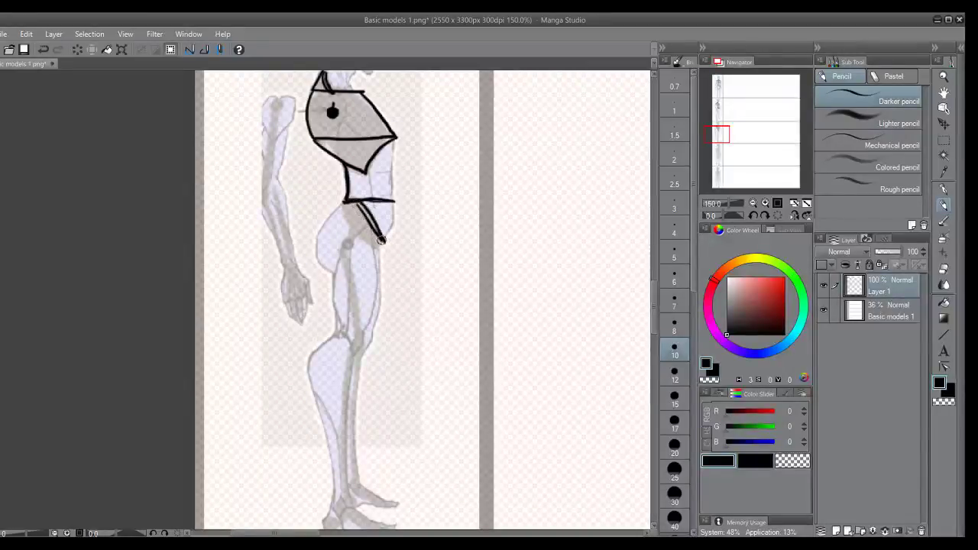
left_click_drag(340, 207, 372, 248)
mouse_move(364, 209)
left_mouse_down()
mouse_move(344, 242)
mouse_move(393, 209)
mouse_move(387, 242)
left_mouse_up()
key("ctrl+z")
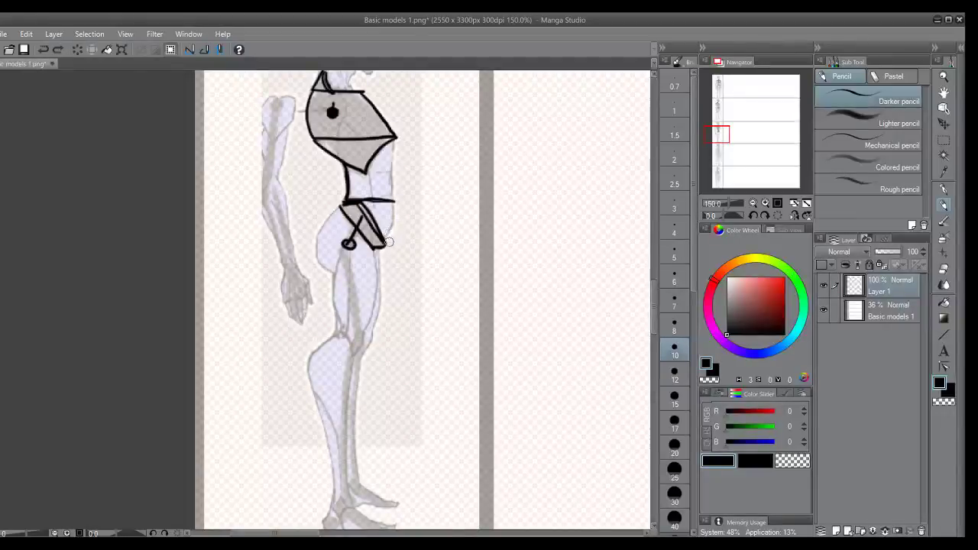
mouse_move(386, 246)
left_mouse_down()
mouse_move(384, 205)
mouse_move(387, 233)
mouse_move(393, 208)
mouse_move(388, 245)
left_mouse_up()
key("ctrl+z")
key("ctrl+z")
left_click_drag(395, 201, 384, 244)
key("ctrl+z")
key("ctrl+z")
key("ctrl+z")
key("ctrl+z")
key("ctrl+z")
key("ctrl+z")
key("ctrl+z")
key("ctrl+z")
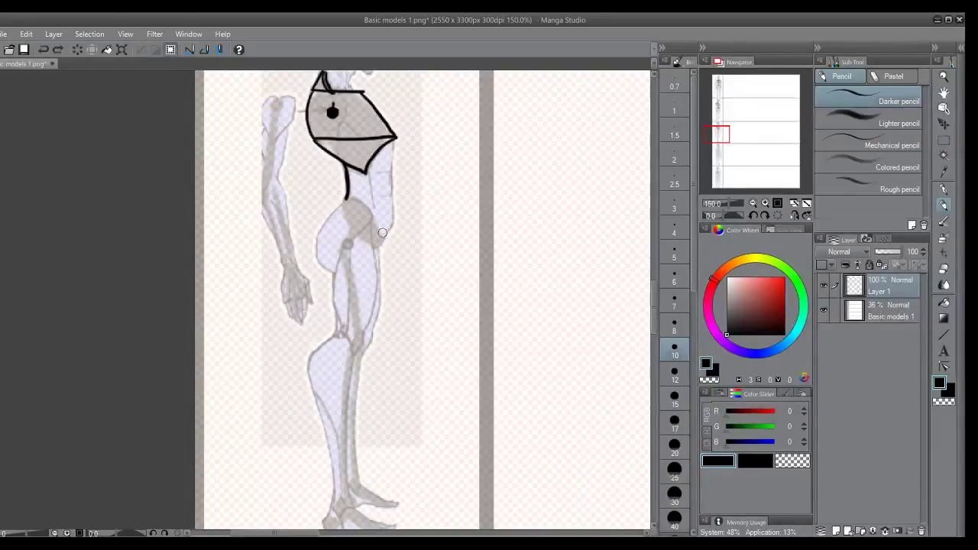
Step: Outline the third figure's pelvis as a narrow slanted block with a side edge, and add a hip line ending in a joint circle
mouse_move(350, 201)
left_mouse_down()
mouse_move(368, 202)
mouse_move(380, 240)
left_mouse_up()
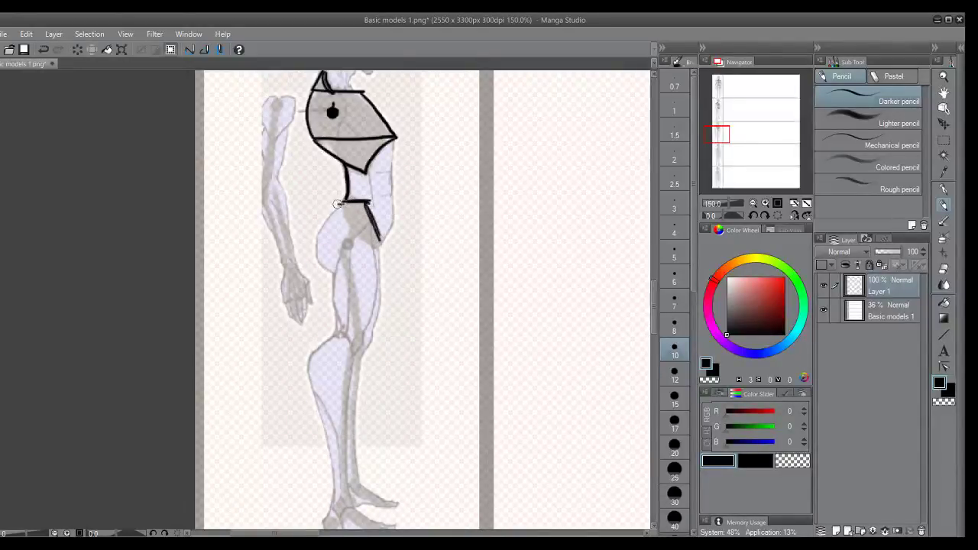
left_click_drag(366, 247, 382, 246)
left_click_drag(337, 204, 369, 250)
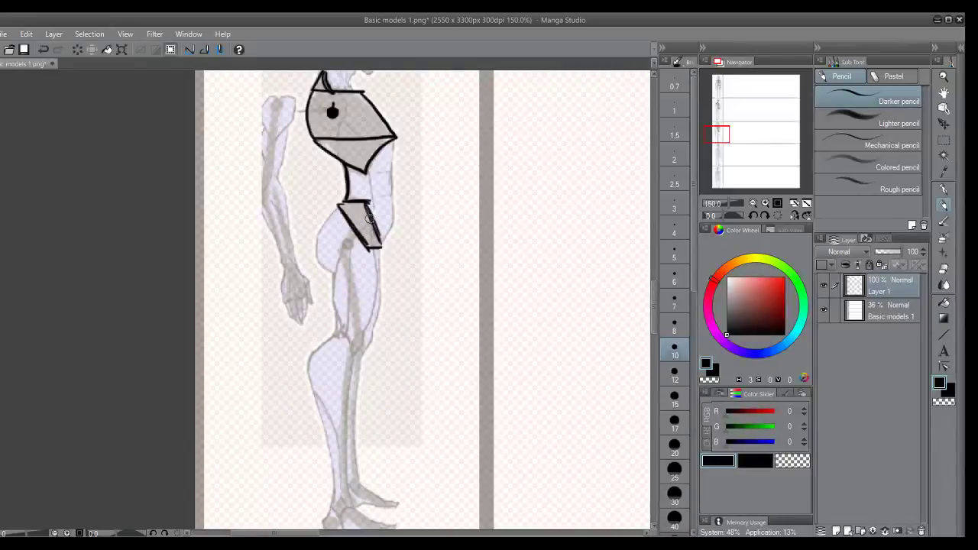
left_click_drag(365, 203, 378, 249)
mouse_move(359, 213)
left_mouse_down()
mouse_move(344, 252)
mouse_move(353, 243)
left_mouse_up()
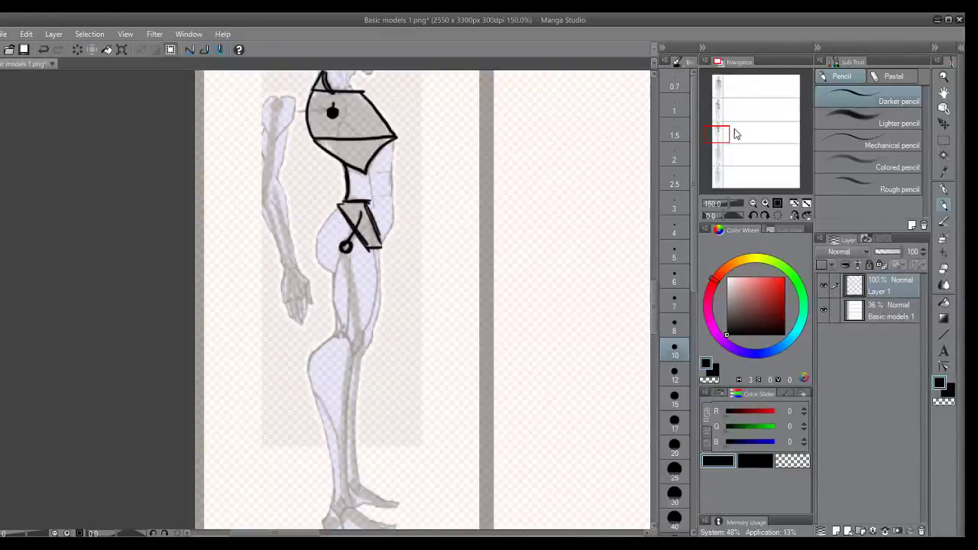
Step: Draw a question mark beside the third figure's pelvis
left_click_drag(315, 88, 315, 105)
left_click_drag(421, 229, 430, 242)
left_click(434, 257)
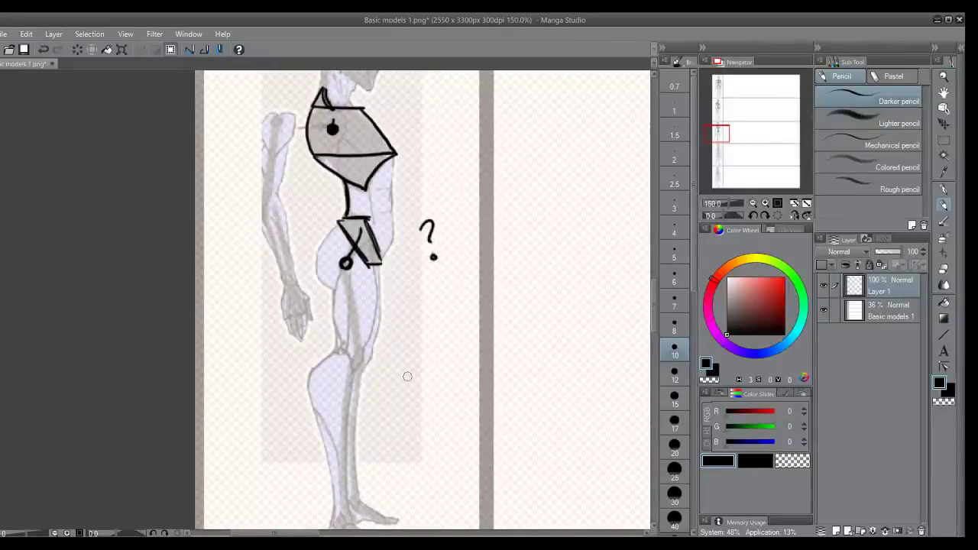
Step: Draw the waist line, near side block of the pelvis, hip joint and thigh line on the fourth, back-view figure
left_click_drag(722, 134, 721, 156)
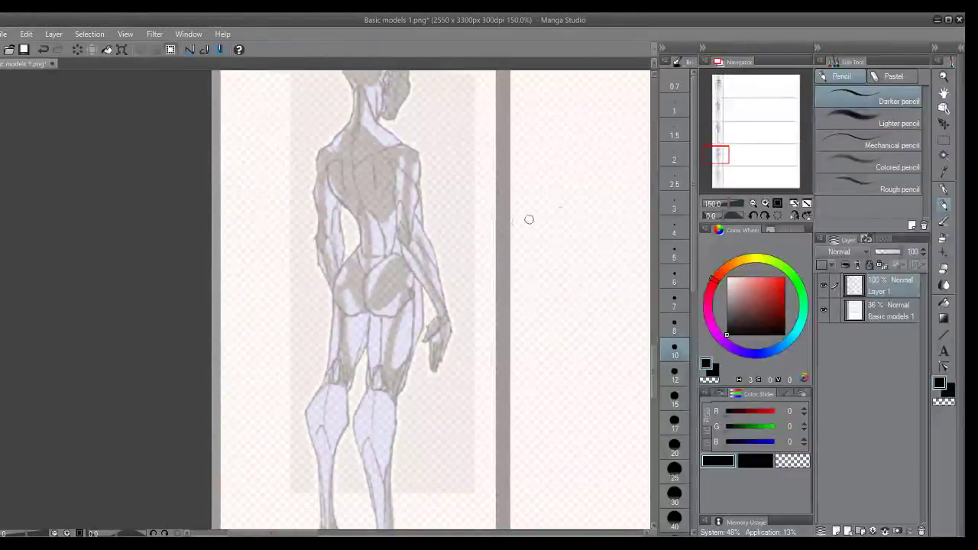
mouse_move(351, 259)
left_mouse_down()
mouse_move(408, 256)
mouse_move(395, 257)
mouse_move(373, 301)
left_mouse_up()
key("ctrl+z")
key("ctrl+z")
key("ctrl+z")
mouse_move(396, 257)
left_mouse_down()
mouse_move(374, 304)
mouse_move(386, 305)
mouse_move(417, 256)
mouse_move(415, 300)
mouse_move(390, 361)
left_mouse_up()
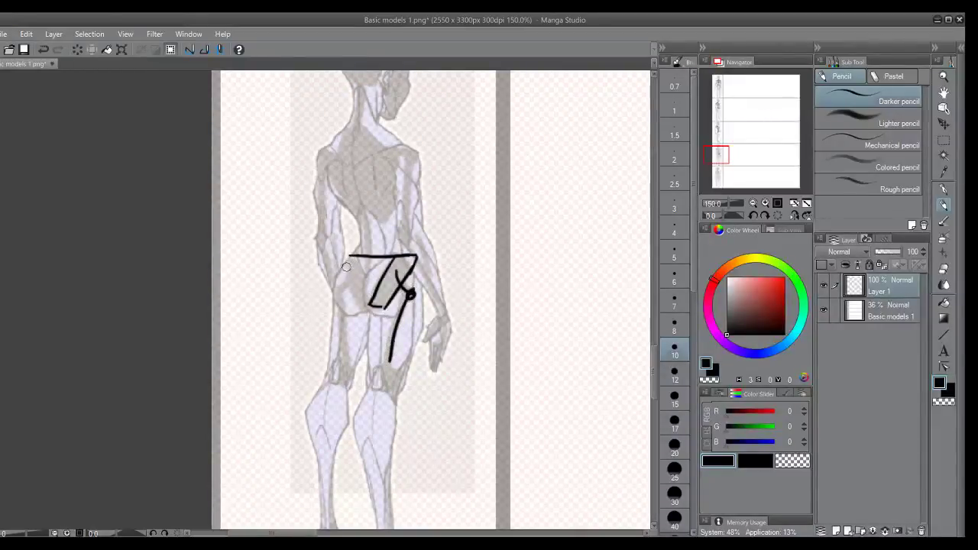
Step: Complete the far side of the fourth figure's pelvis and add its hip joint circle and thigh line
left_click_drag(341, 268, 367, 307)
key("ctrl+z")
left_click_drag(342, 256, 367, 308)
key("ctrl+z")
mouse_move(345, 260)
left_mouse_down()
mouse_move(368, 308)
mouse_move(341, 289)
mouse_move(345, 357)
left_mouse_up()
Step: Draw a small hatched cap with a flat base line at the fourth figure's neck base
left_click_drag(717, 156, 718, 151)
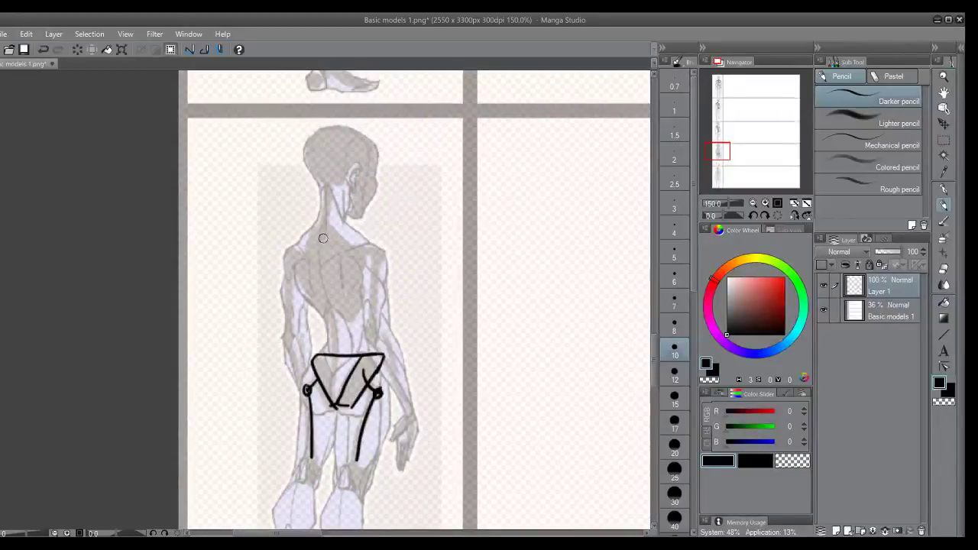
mouse_move(303, 243)
left_mouse_down()
mouse_move(348, 243)
mouse_move(293, 262)
left_mouse_up()
left_click_drag(349, 245, 299, 295)
key("ctrl+z")
key("ctrl+z")
key("ctrl+z")
mouse_move(312, 232)
left_mouse_down()
mouse_move(347, 239)
mouse_move(314, 238)
left_mouse_up()
Step: Draw a horizontal chest line across the fourth figure's ribcage
left_click_drag(304, 291, 359, 285)
key("ctrl+z")
mouse_move(302, 293)
left_mouse_down()
mouse_move(359, 292)
mouse_move(363, 274)
mouse_move(345, 247)
mouse_move(301, 245)
mouse_move(303, 294)
left_mouse_up()
left_click_drag(316, 244, 330, 297)
key("ctrl+z")
key("ctrl+z")
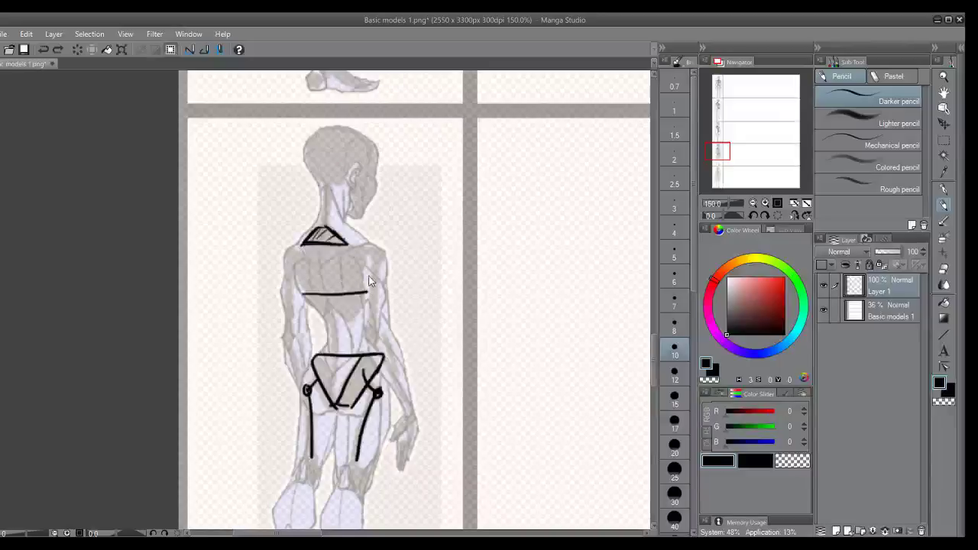
Step: Close the sides of the fourth figure's upper ribcage and add a curved spine line and notched, tapering lower ribs
left_click_drag(347, 244, 370, 291)
mouse_move(304, 245)
left_mouse_down()
mouse_move(303, 294)
mouse_move(324, 317)
mouse_move(330, 304)
mouse_move(351, 322)
mouse_move(364, 302)
mouse_move(322, 269)
mouse_move(317, 246)
left_mouse_up()
key("ctrl+z")
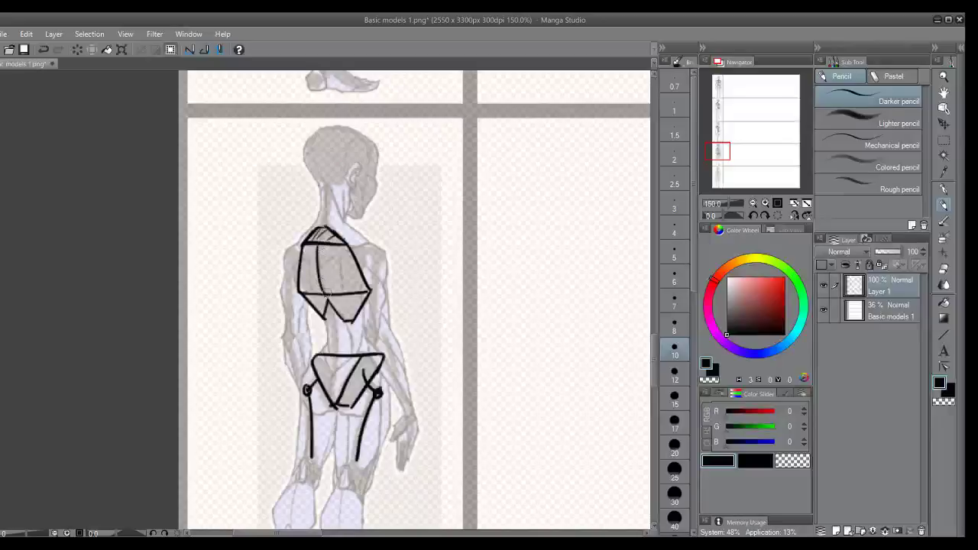
left_click_drag(333, 355, 335, 404)
key("ctrl+z")
Step: Draw a peaked neck base and the slanted upper ribcage sides on the fifth, straight back-view figure
left_click_drag(724, 155, 725, 176)
mouse_move(339, 196)
left_mouse_down()
mouse_move(407, 199)
mouse_move(355, 194)
mouse_move(384, 183)
mouse_move(395, 196)
mouse_move(343, 215)
left_mouse_up()
key("ctrl+z")
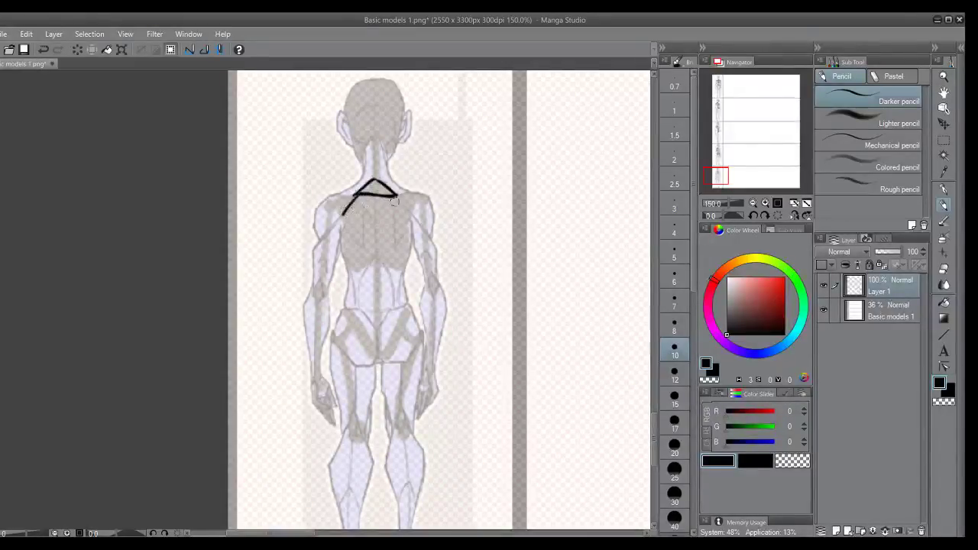
key("ctrl+z")
mouse_move(360, 192)
left_mouse_down()
mouse_move(342, 232)
mouse_move(360, 200)
mouse_move(342, 229)
mouse_move(414, 229)
left_mouse_up()
left_click_drag(395, 197, 410, 226)
Step: Add the fifth figure's notched lower ribs and spine line, and extend the shoulder line to joint circles
left_click_drag(338, 235, 361, 269)
mouse_move(418, 228)
left_mouse_down()
mouse_move(399, 268)
mouse_move(411, 240)
left_mouse_up()
mouse_move(361, 269)
left_mouse_down()
mouse_move(396, 267)
mouse_move(360, 200)
mouse_move(379, 213)
mouse_move(386, 201)
mouse_move(381, 209)
mouse_move(330, 203)
left_mouse_up()
left_click_drag(399, 197, 421, 200)
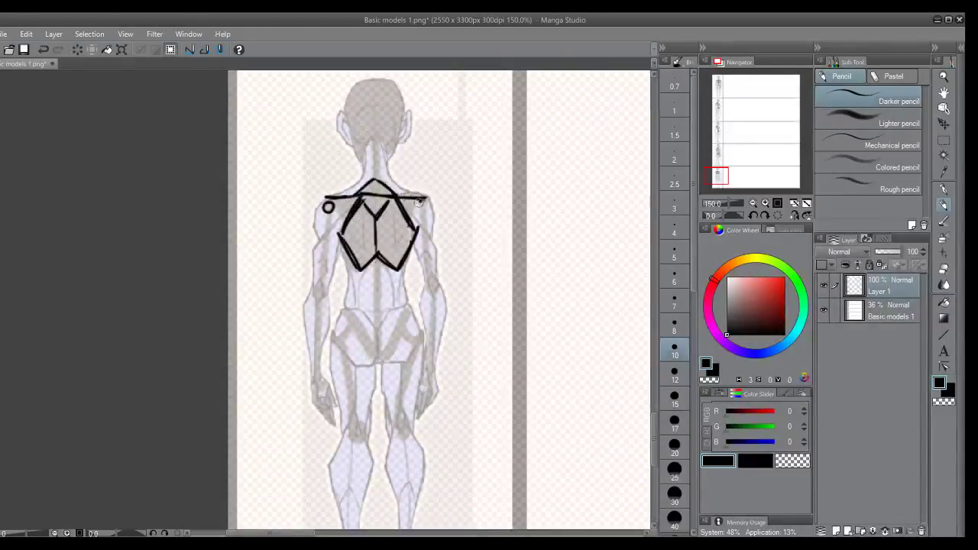
Step: Compare the traced torso structures on the first and second figures
left_click_drag(718, 86, 718, 85)
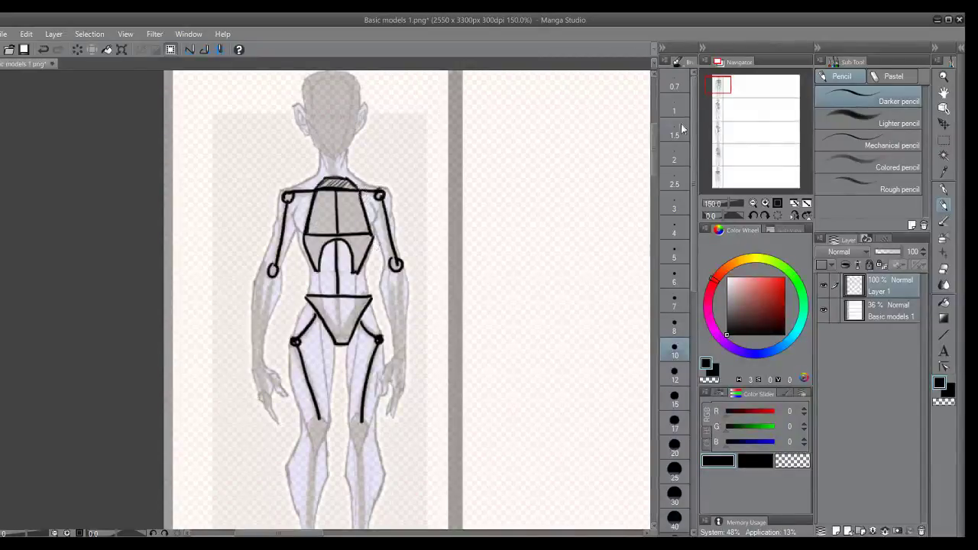
left_click_drag(719, 111, 719, 81)
left_click(716, 112)
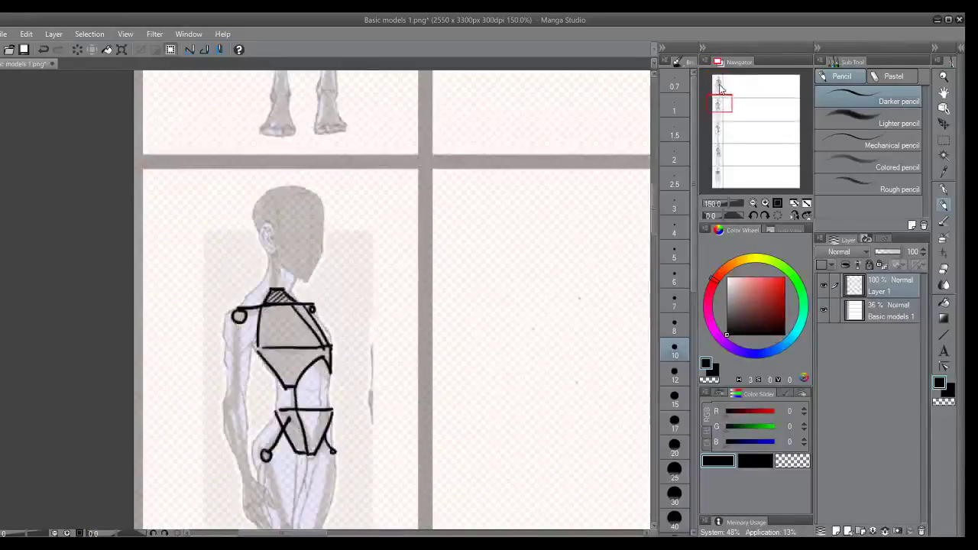
left_click(722, 80)
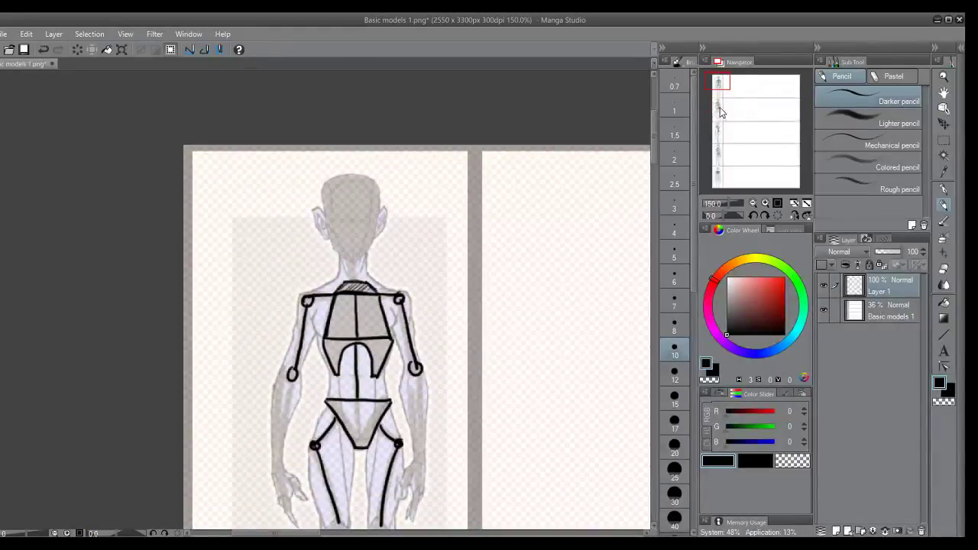
left_click(719, 111)
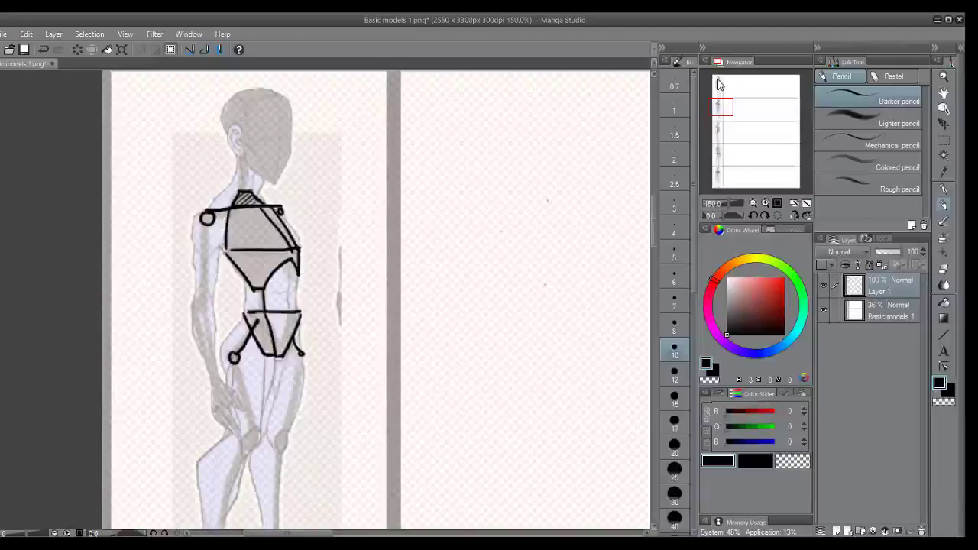
left_click(718, 86)
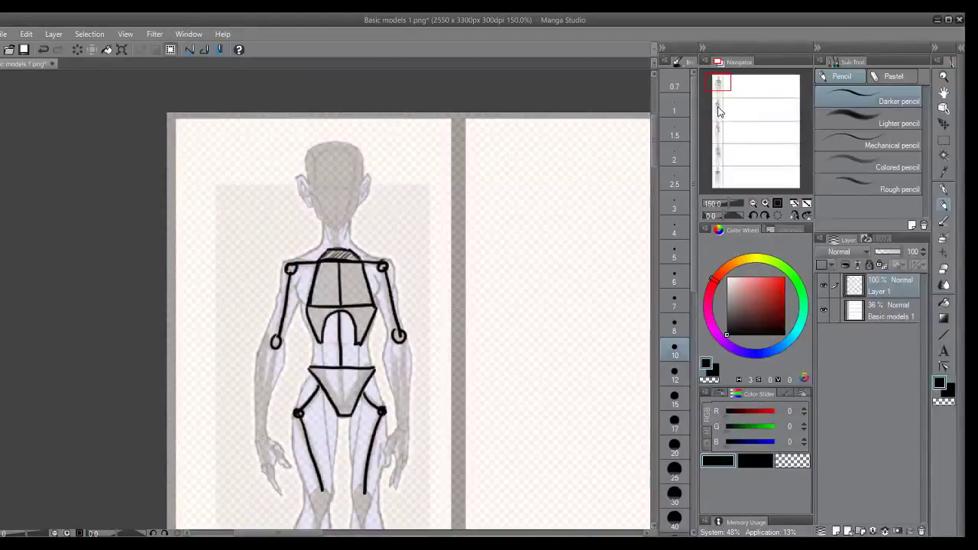
Step: Review the traced torso structures on the second, third and fourth figures
left_click(717, 106)
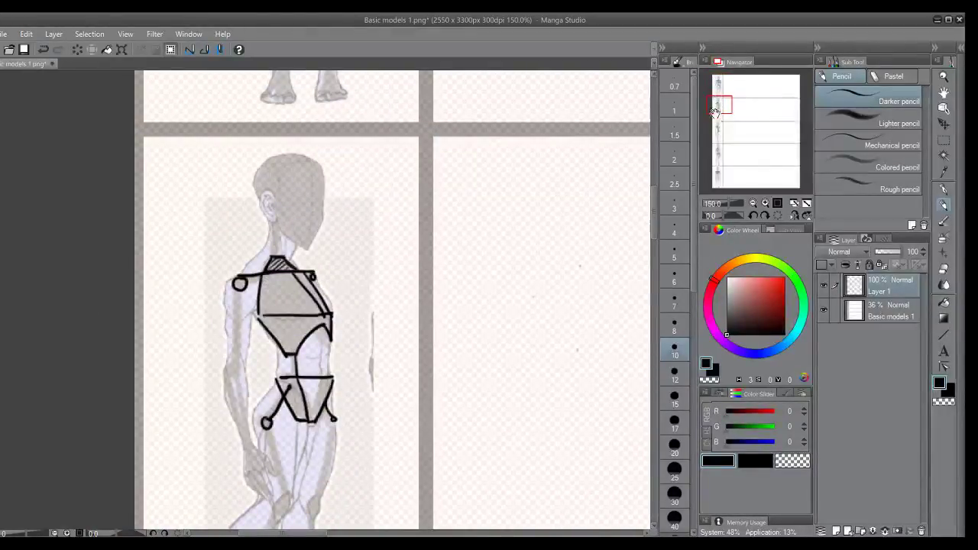
left_click(720, 127)
left_click(720, 109)
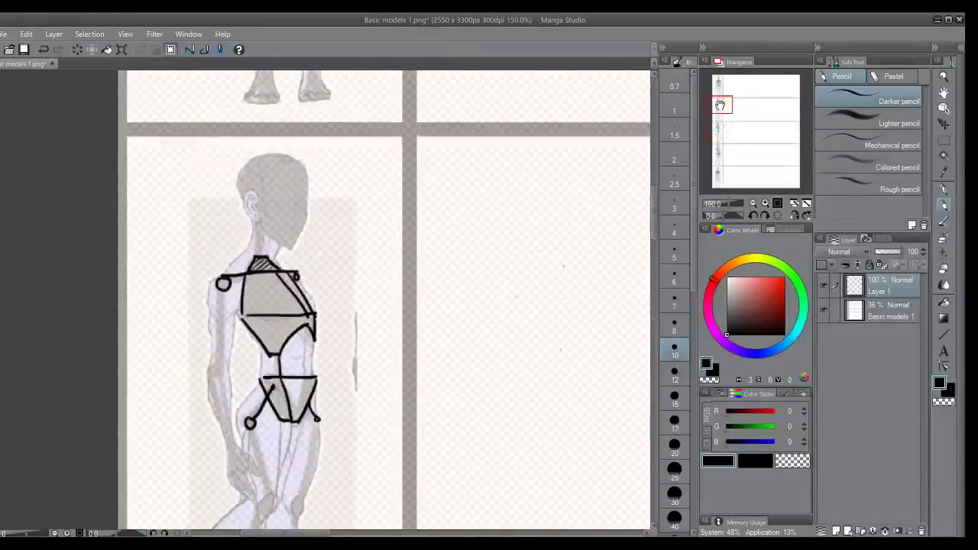
left_click(721, 129)
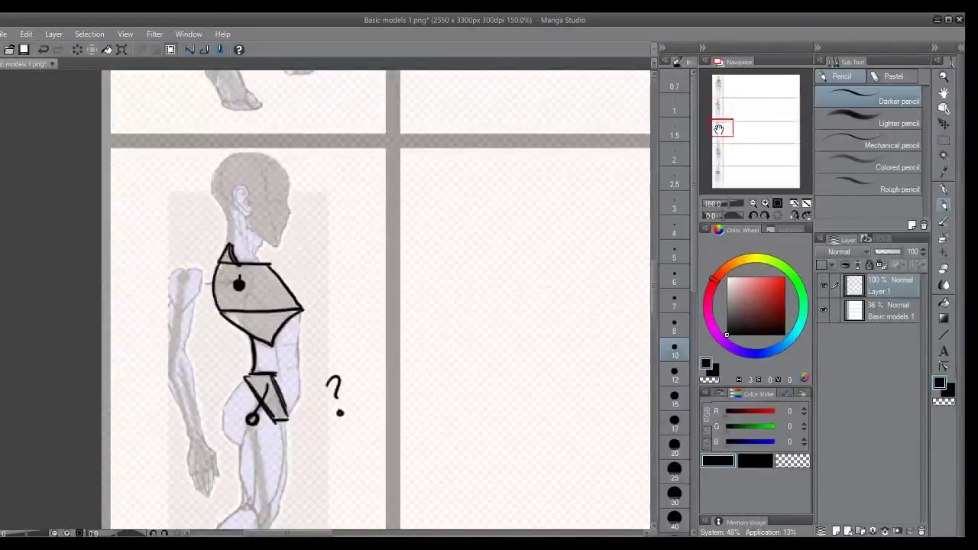
left_click(718, 152)
Step: Draw the fifth figure's pelvis as a flat-topped, downward-tapering shape with a small inner V, and connect it to the ribcage with a spine line
left_click(719, 176)
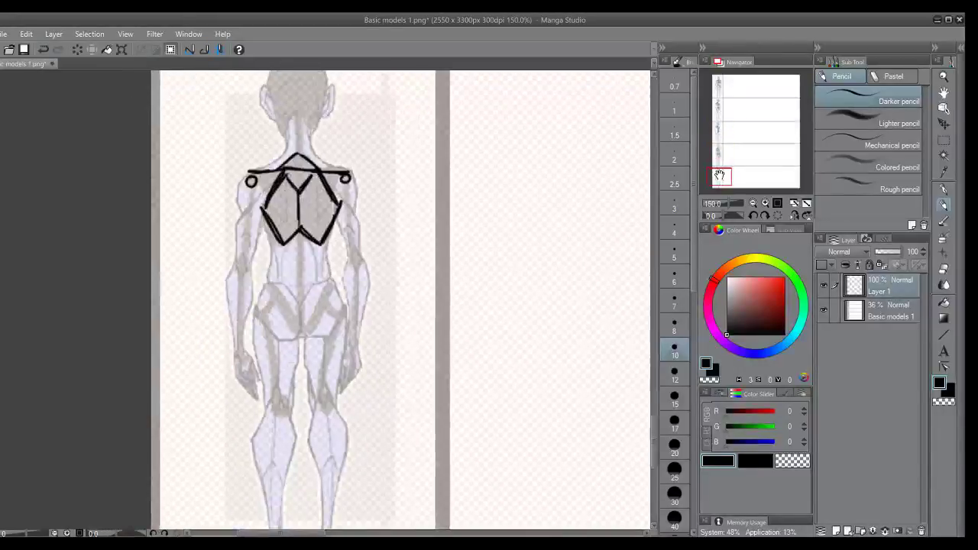
left_click_drag(262, 285, 331, 284)
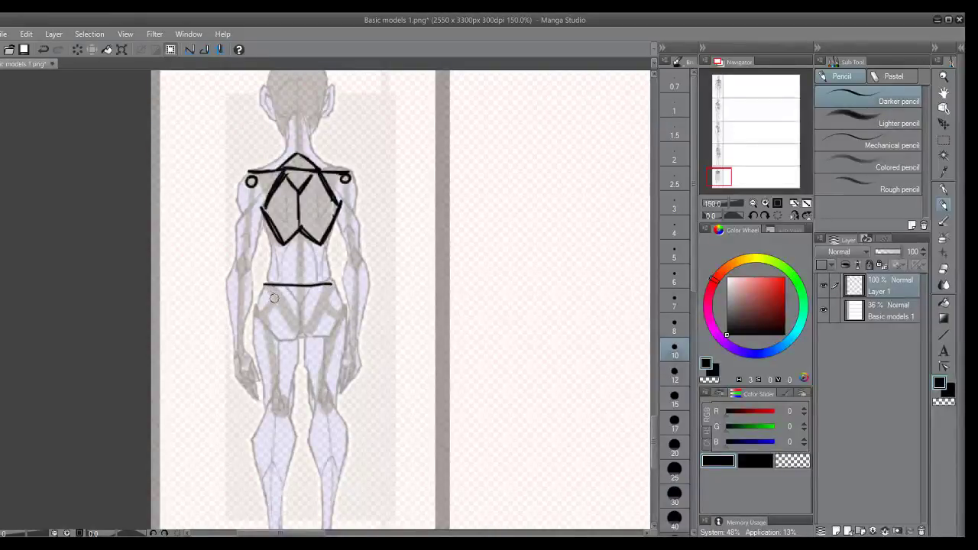
left_click_drag(265, 286, 296, 332)
left_click_drag(331, 287, 308, 331)
key("ctrl+z")
left_click_drag(331, 286, 300, 333)
key("ctrl+z")
left_click_drag(332, 288, 300, 333)
key("ctrl+z")
left_click_drag(331, 286, 307, 332)
mouse_move(287, 289)
left_mouse_down()
mouse_move(299, 305)
mouse_move(300, 235)
left_mouse_up()
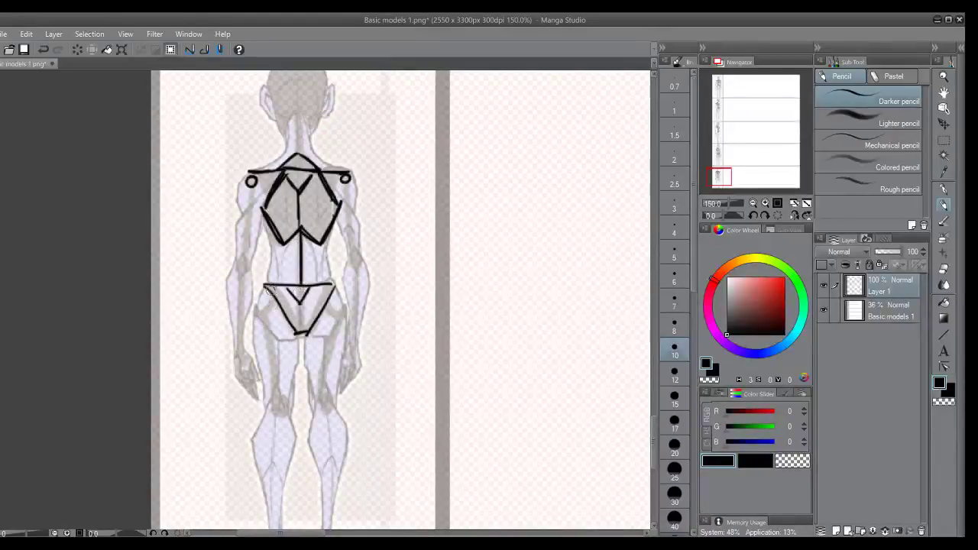
Step: Add the fifth figure's hip connectors with joint circles, and draw curved thigh lines down to oval knee joints
mouse_move(274, 297)
left_mouse_down()
mouse_move(256, 316)
mouse_move(268, 330)
mouse_move(256, 312)
left_mouse_up()
key("ctrl+z")
left_click_drag(323, 301, 341, 320)
left_click_drag(255, 314, 280, 398)
mouse_move(340, 316)
left_mouse_down()
mouse_move(321, 405)
mouse_move(282, 395)
mouse_move(319, 395)
left_mouse_up()
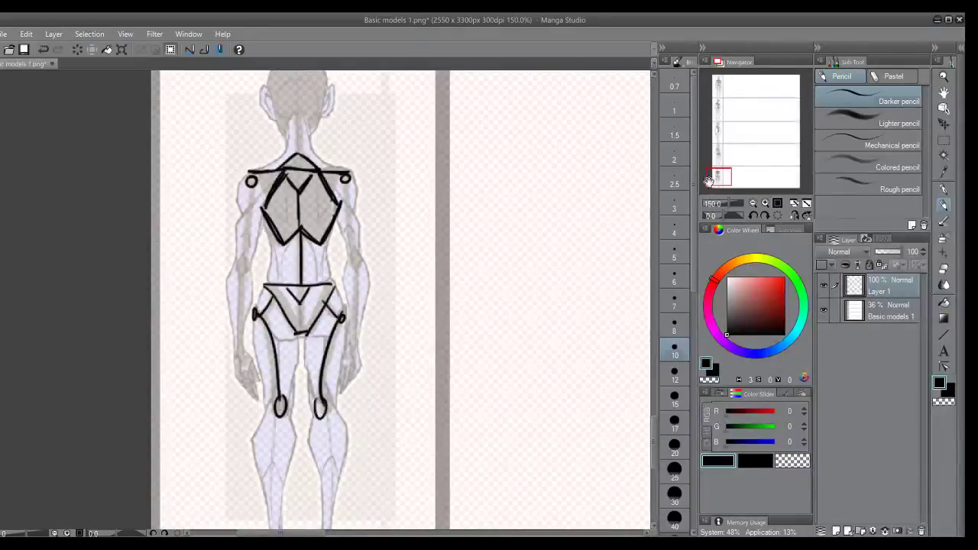
left_click(718, 83)
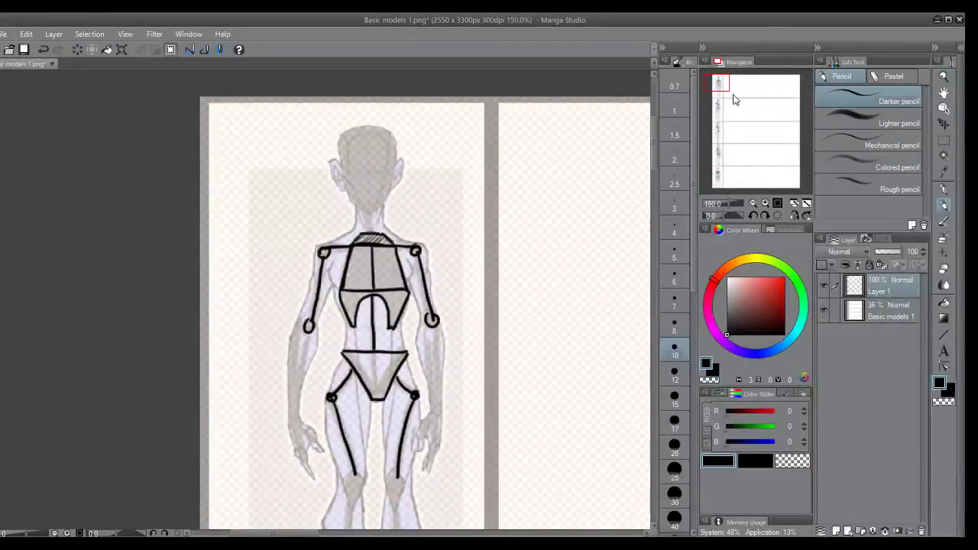